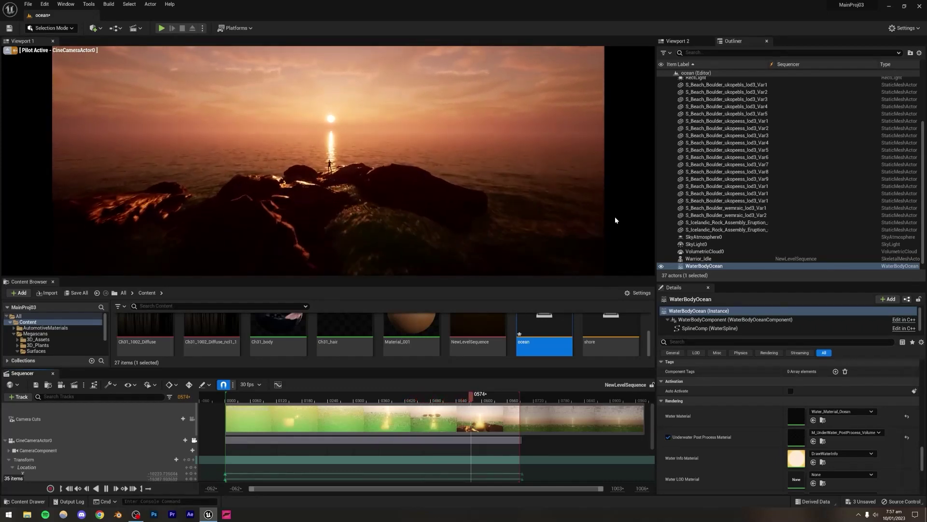
# Scrub and play back the finished ocean shot in the Sequencer, and close the Sequencer
pyautogui.moveTo(501, 397); pyautogui.dragTo(457, 398)
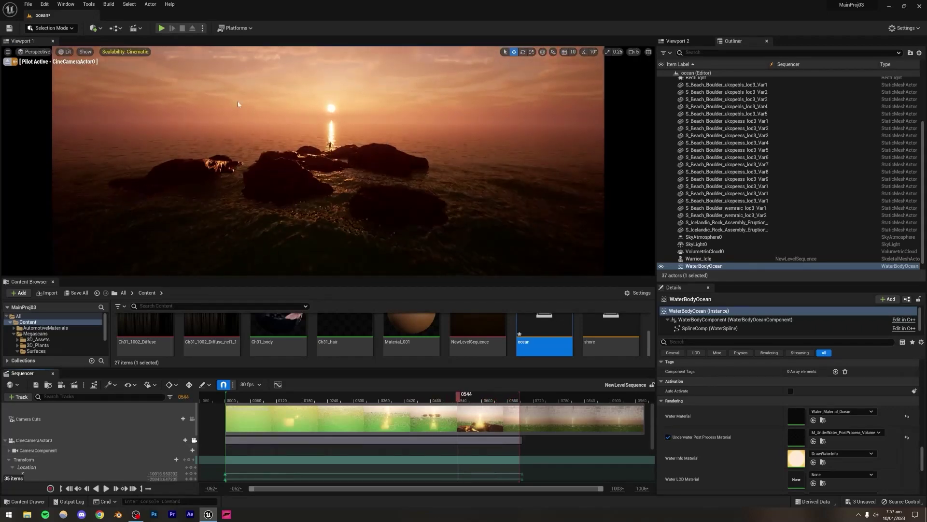
pyautogui.press('space')
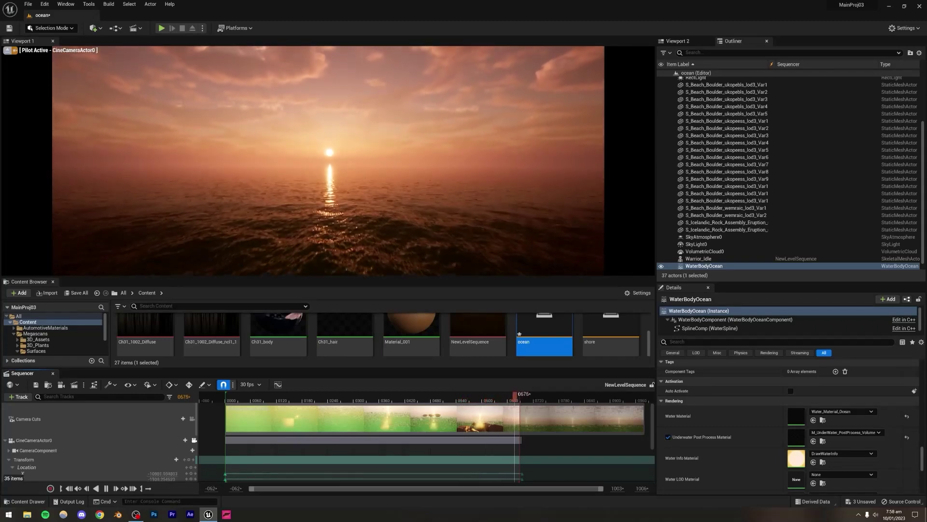
pyautogui.press('space')
pyautogui.moveTo(453, 400); pyautogui.dragTo(510, 397)
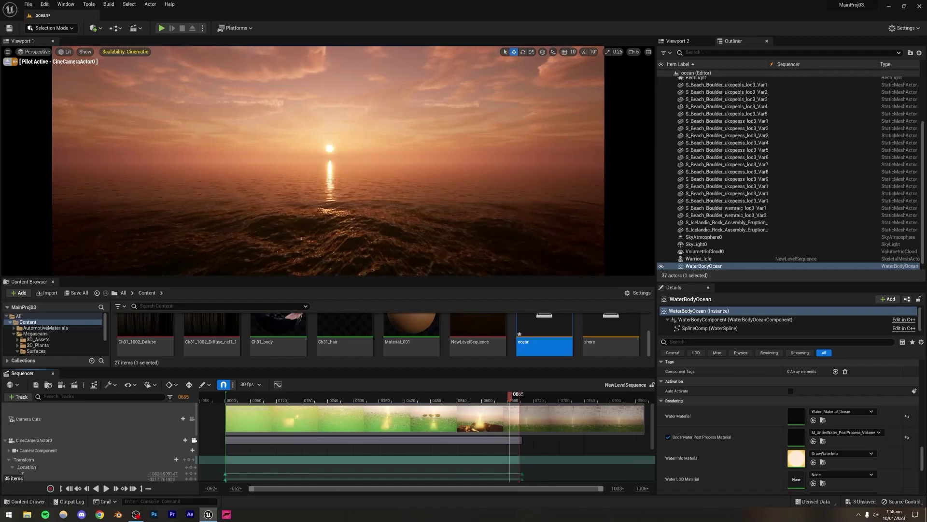
pyautogui.moveTo(494, 392)
pyautogui.mouseDown()
pyautogui.moveTo(265, 392)
pyautogui.moveTo(359, 392)
pyautogui.moveTo(483, 412)
pyautogui.moveTo(355, 395)
pyautogui.mouseUp()
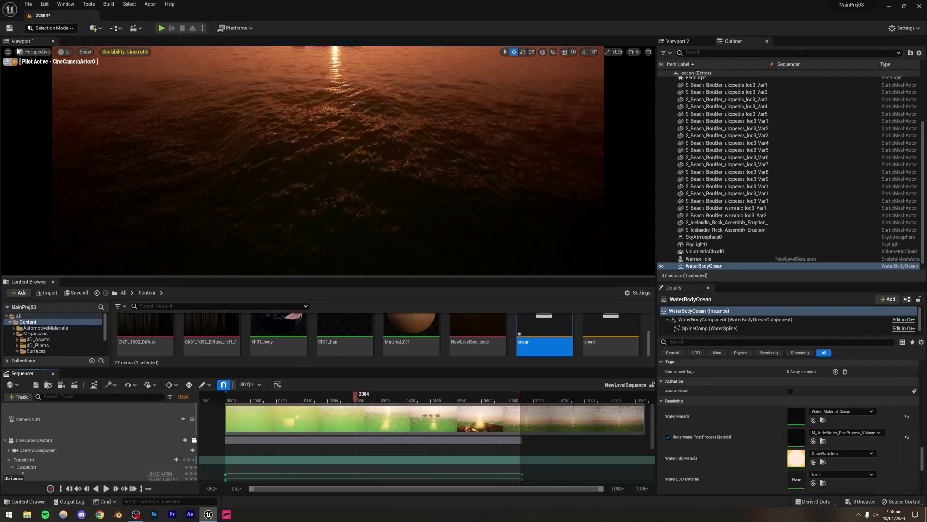
pyautogui.click(52, 373)
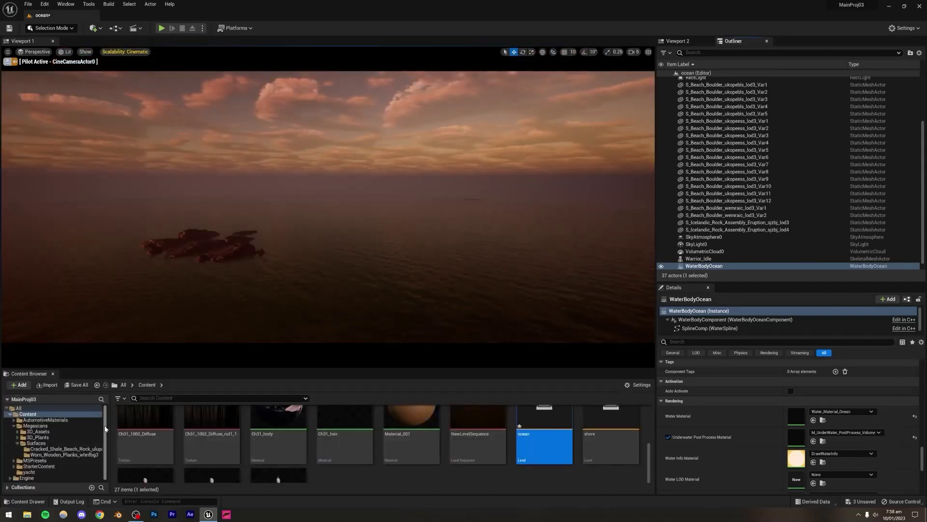
# Create a new level from the Empty Level template, saving the changes to the ocean level
pyautogui.click(28, 5)
pyautogui.click(39, 25)
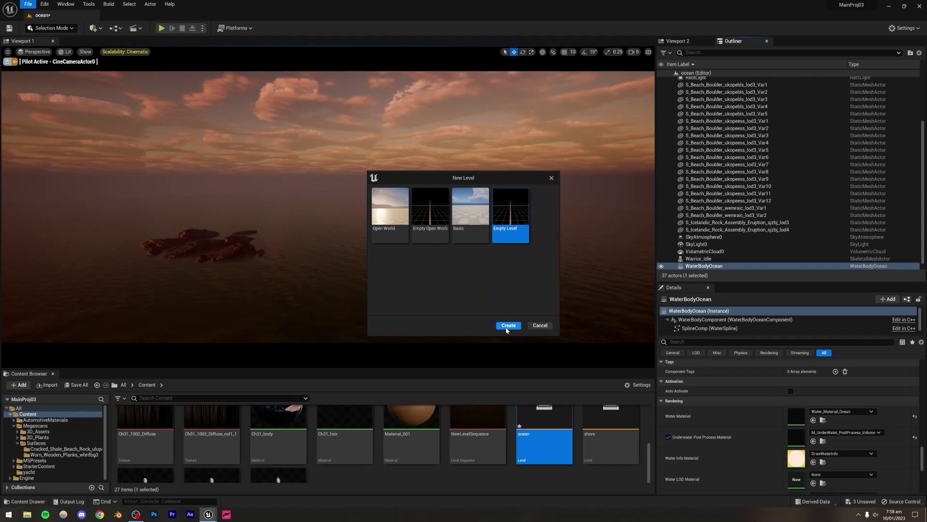
pyautogui.click(508, 325)
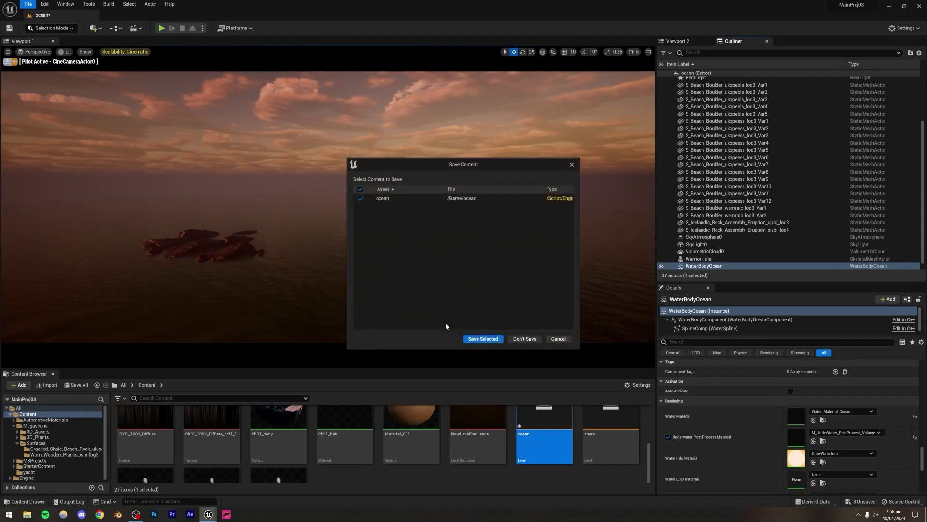
pyautogui.click(483, 339)
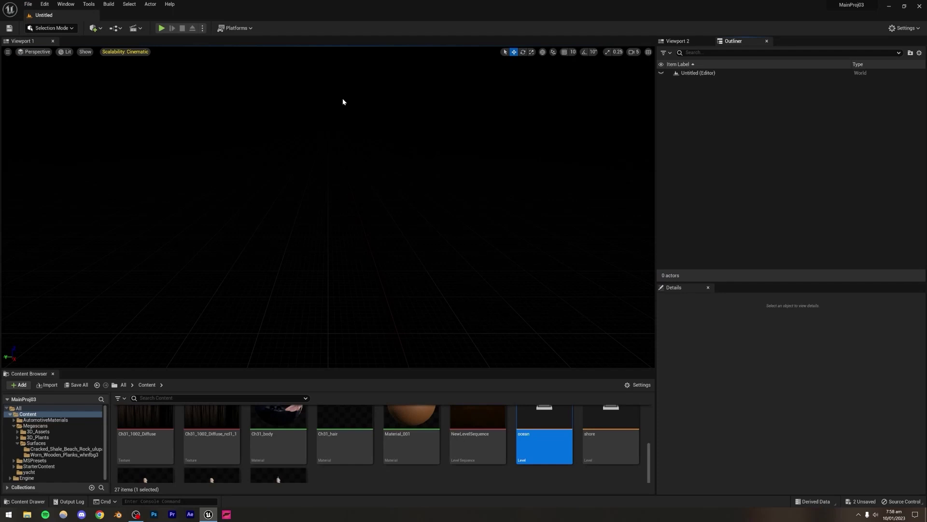
# Save the new level in the Content folder as oceanSS
pyautogui.hotkey('ctrl', 's')
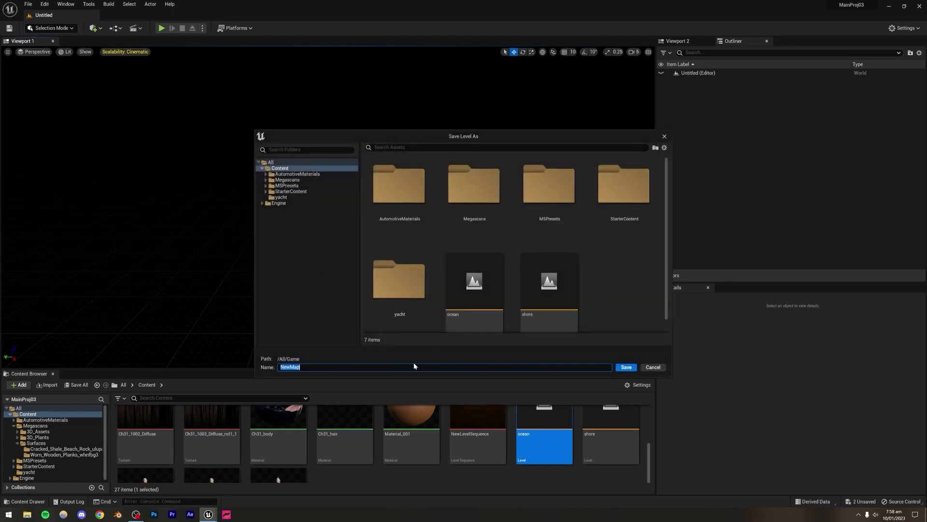
pyautogui.write('oceanSS')
pyautogui.press('Return')
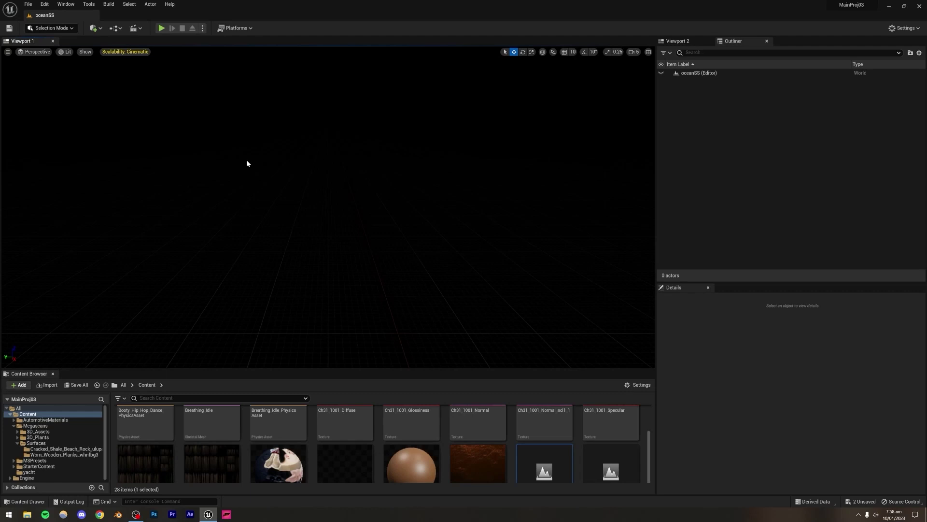
# Create a new landscape with the default settings in Landscape mode, and return to Selection mode
pyautogui.click(61, 29)
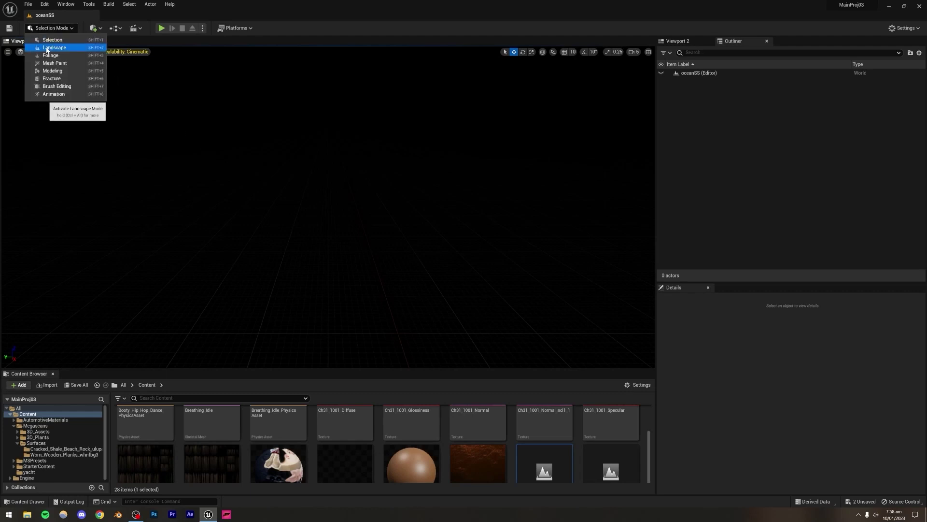
pyautogui.click(48, 48)
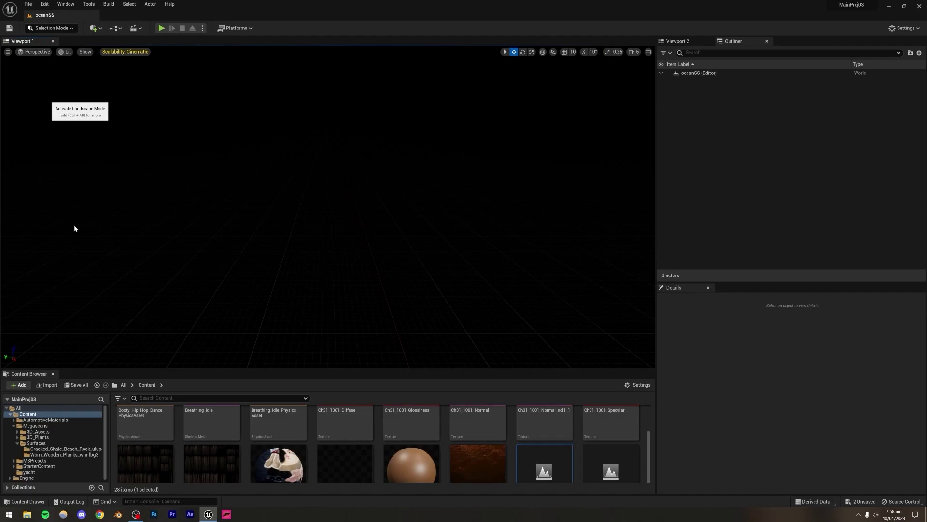
pyautogui.moveTo(265, 279)
pyautogui.mouseDown(button='right')
pyautogui.moveTo(265, 314)
pyautogui.moveTo(265, 290)
pyautogui.mouseUp(button='right')
pyautogui.press('s')
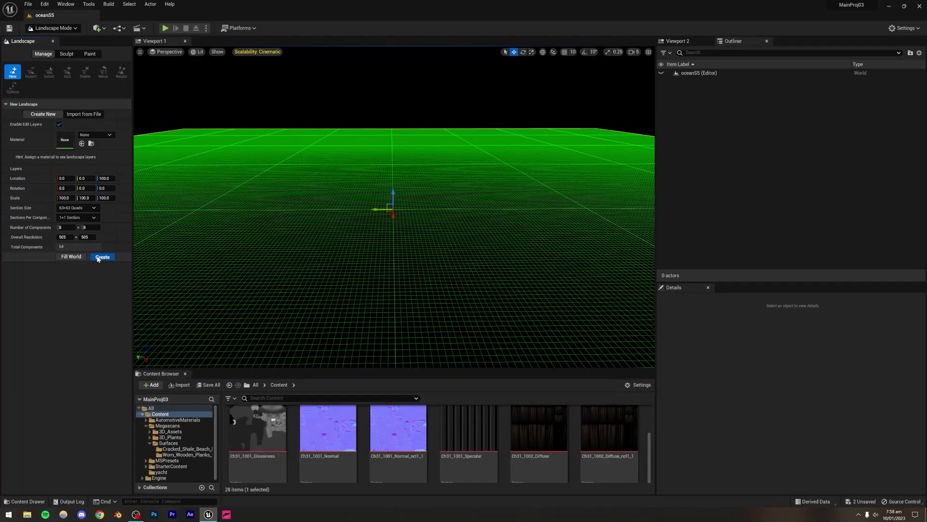
pyautogui.click(102, 257)
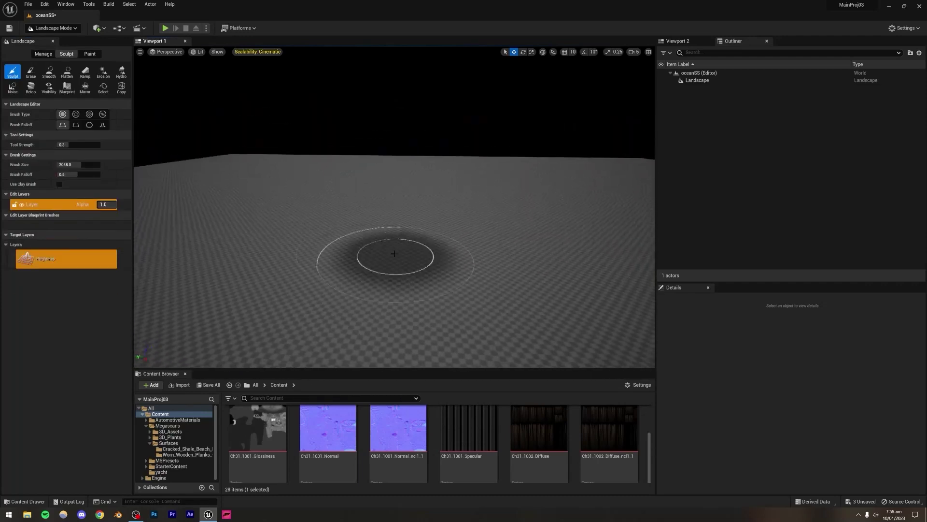
pyautogui.click(53, 28)
pyautogui.click(46, 37)
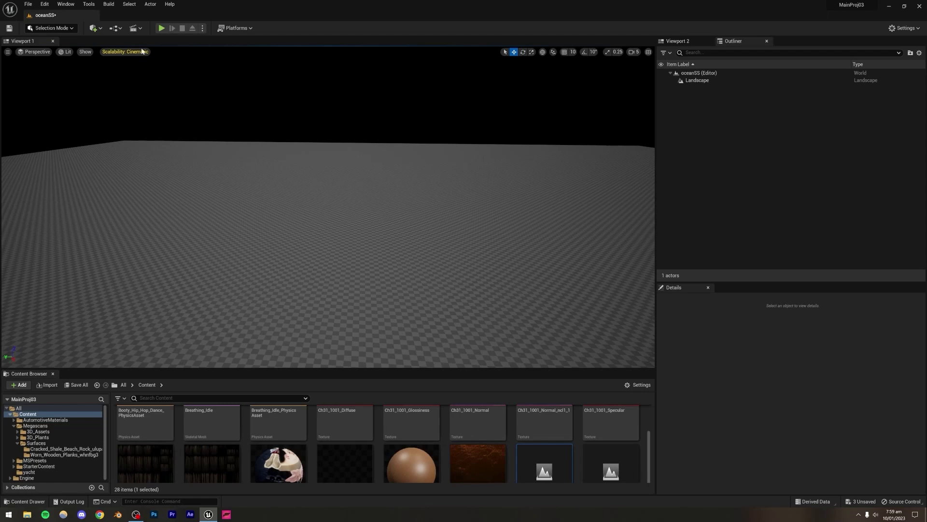
# Add a sky light, atmospheric light, sky atmosphere, volumetric cloud and height fog to the level with the Env. Light Mixer
pyautogui.click(71, 4)
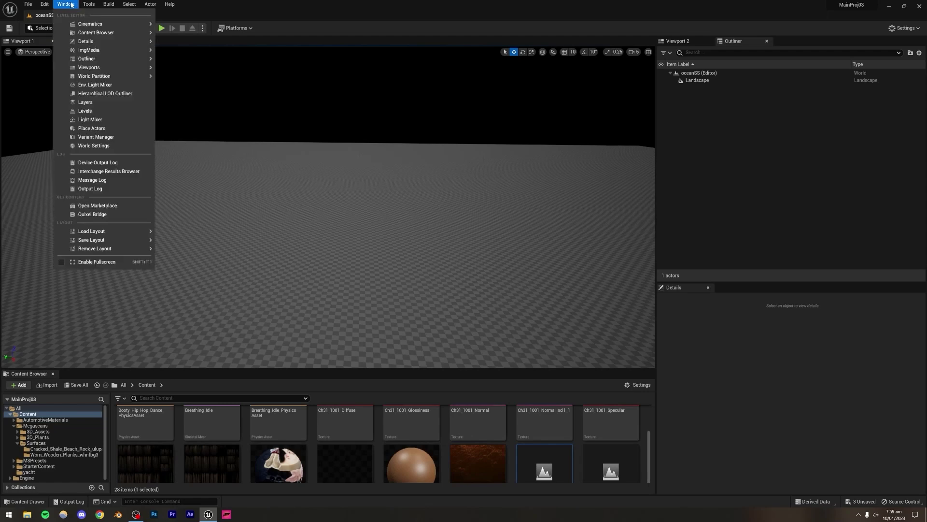
pyautogui.click(95, 85)
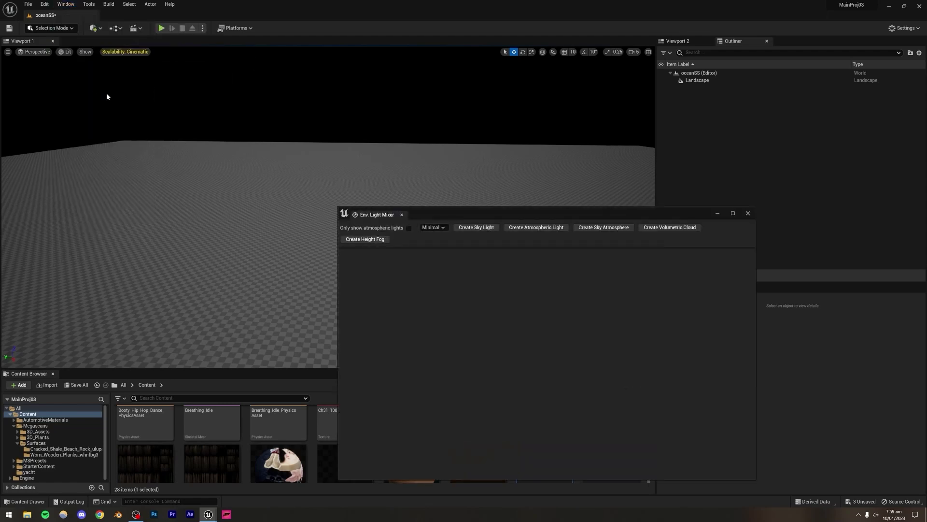
pyautogui.click(479, 229)
pyautogui.click(474, 229)
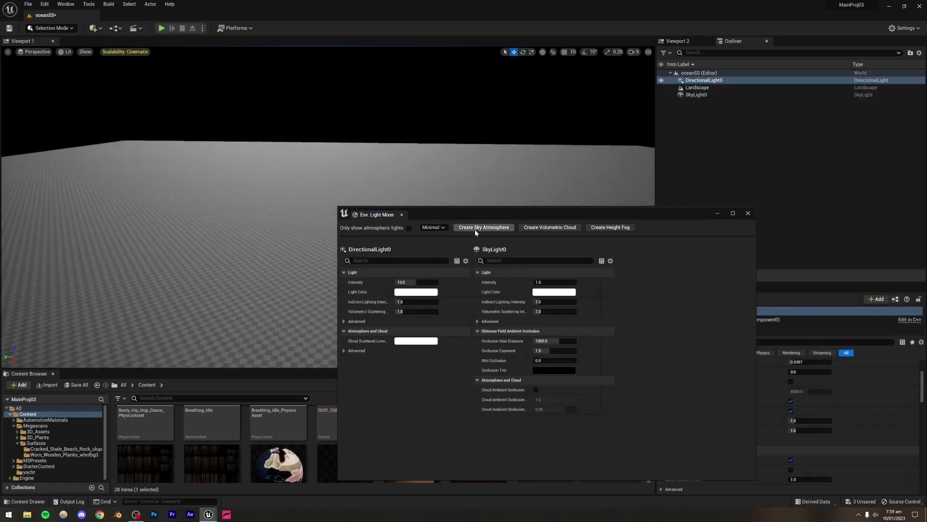
pyautogui.click(475, 230)
pyautogui.click(474, 229)
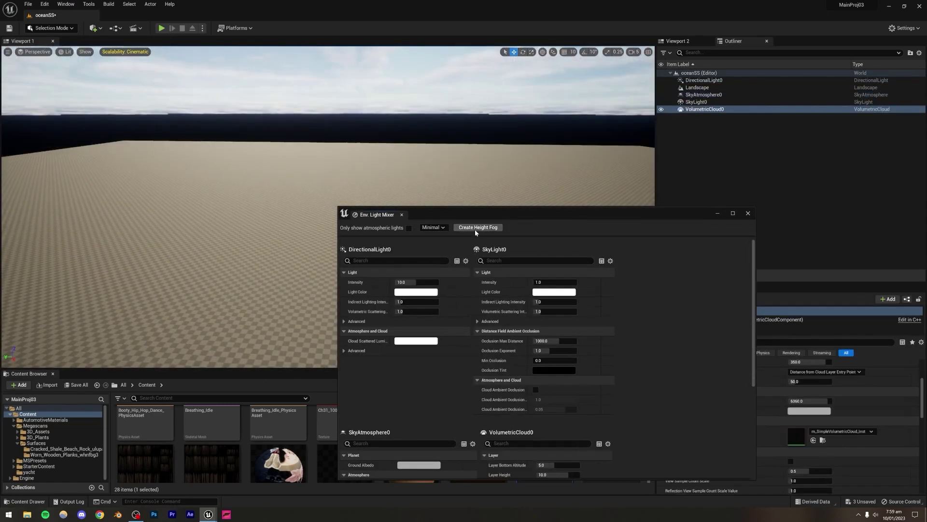
pyautogui.click(475, 230)
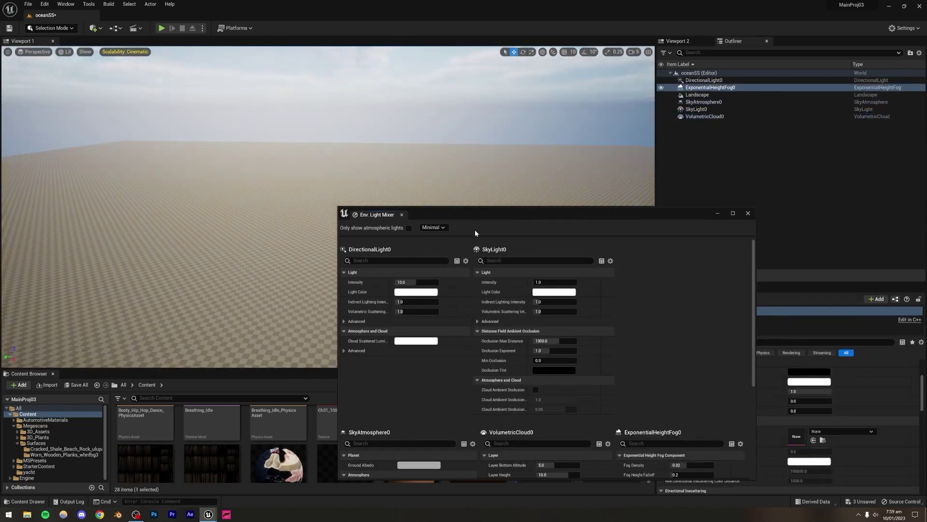
pyautogui.click(748, 213)
# Set the viewport camera speed to 3, frame the landscape with its horizon and clouds, and deselect the height fog
pyautogui.moveTo(336, 242); pyautogui.dragTo(428, 247, button='right')
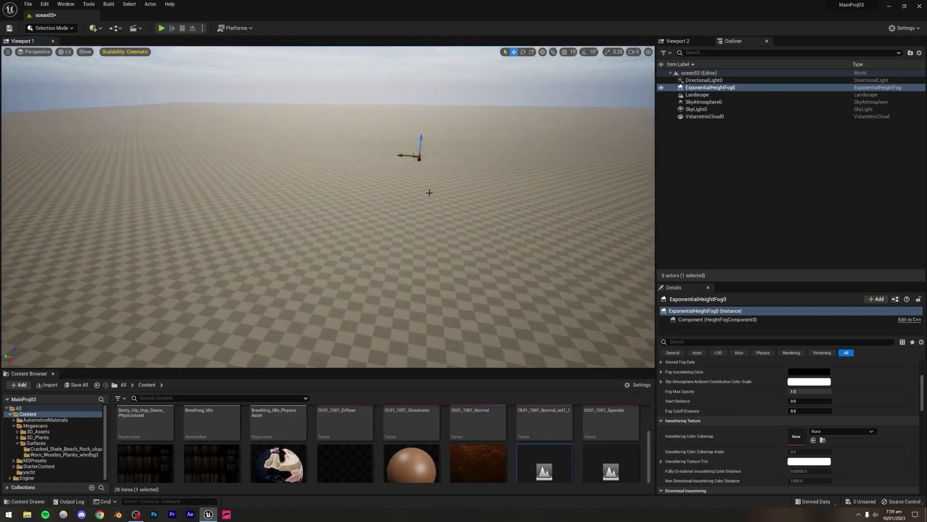
pyautogui.moveTo(429, 193); pyautogui.dragTo(429, 190, button='right')
pyautogui.click(633, 52)
pyautogui.click(646, 68)
pyautogui.moveTo(429, 192); pyautogui.dragTo(478, 159, button='right')
pyautogui.press('w')
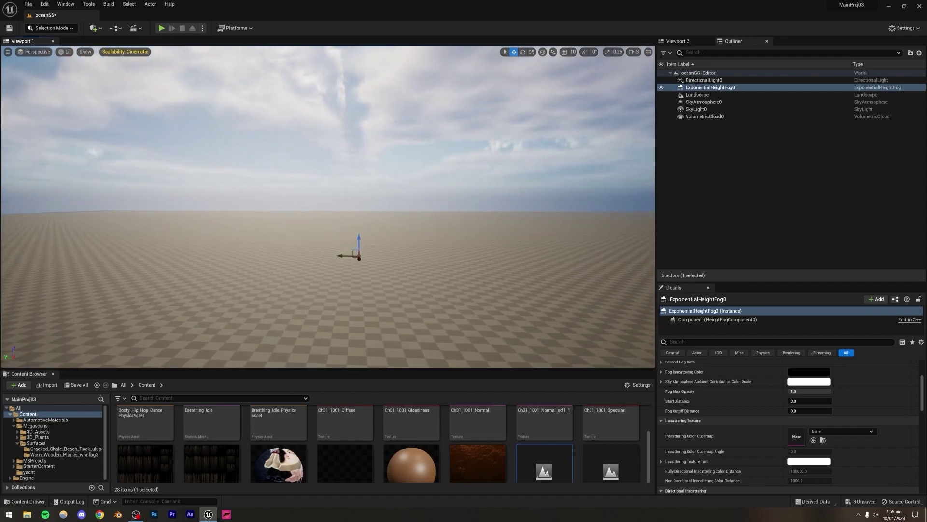
pyautogui.press('w')
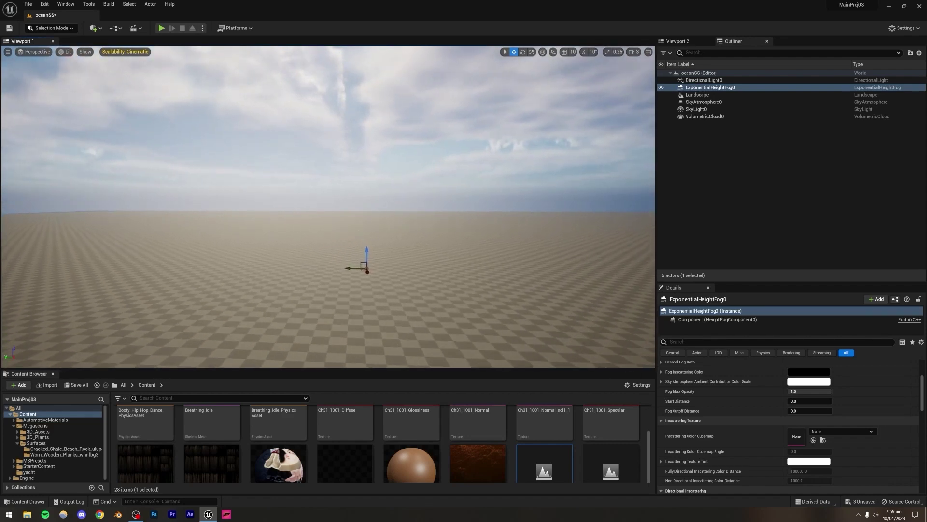
pyautogui.click(406, 130)
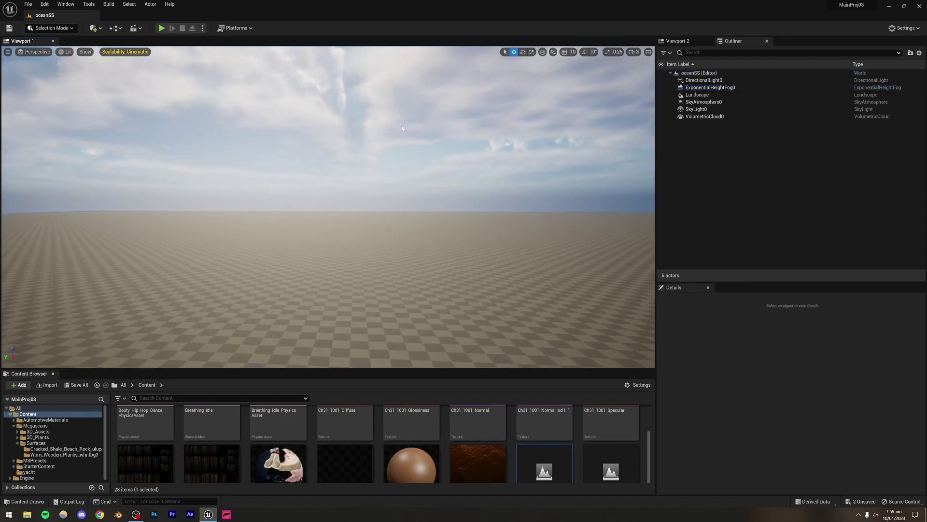
pyautogui.click(95, 28)
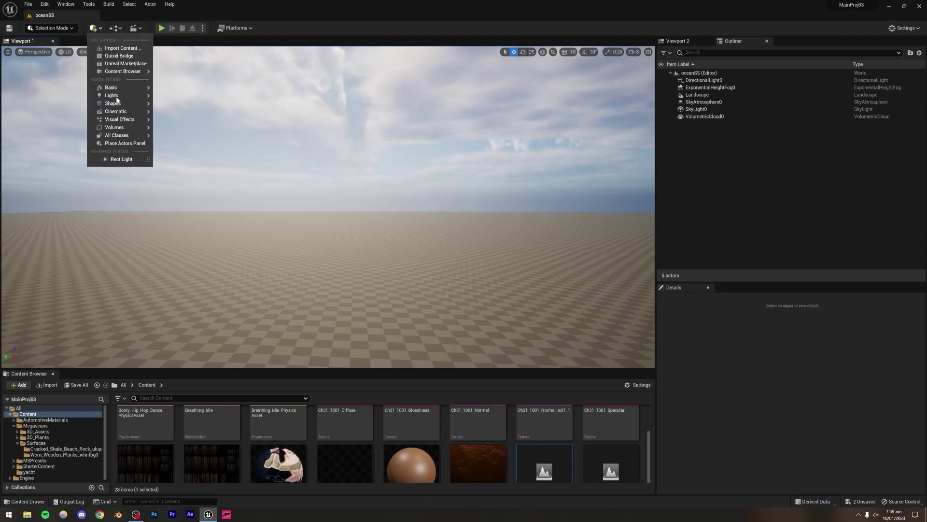
pyautogui.moveTo(114, 91)
pyautogui.moveTo(124, 140)
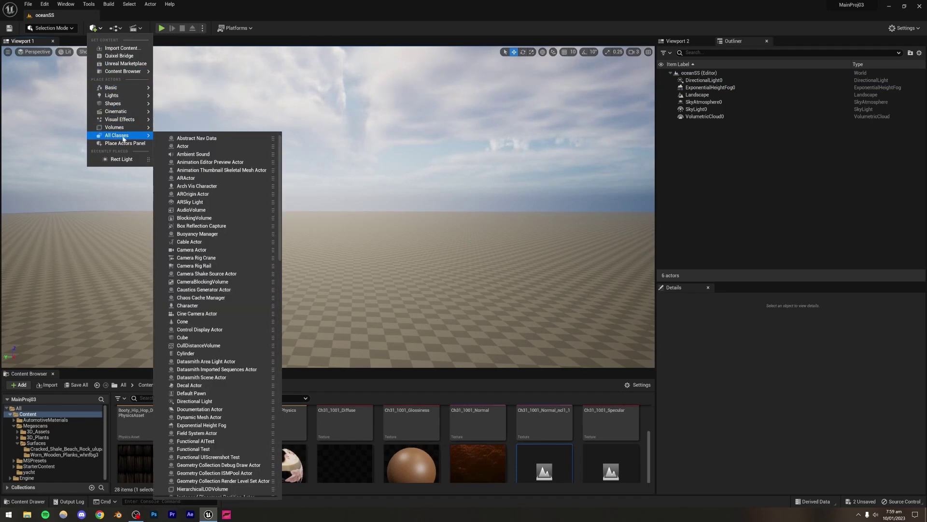
pyautogui.write('wate')
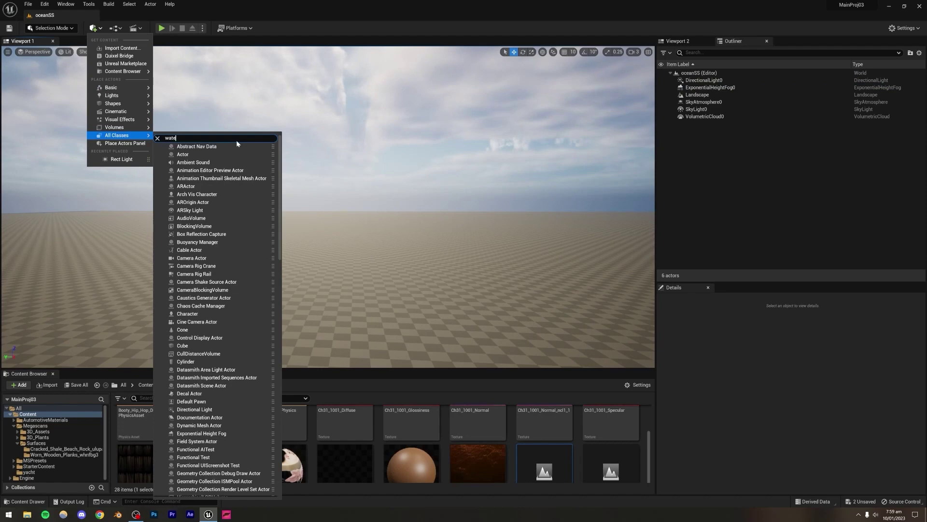
pyautogui.click(138, 233)
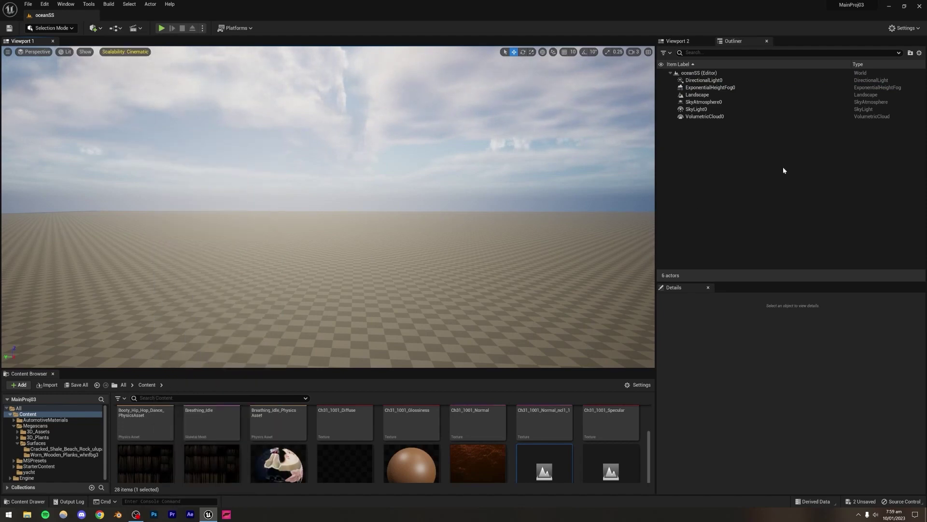
# Search the project's plugins for water and check whether the Water plugin is enabled
pyautogui.click(899, 29)
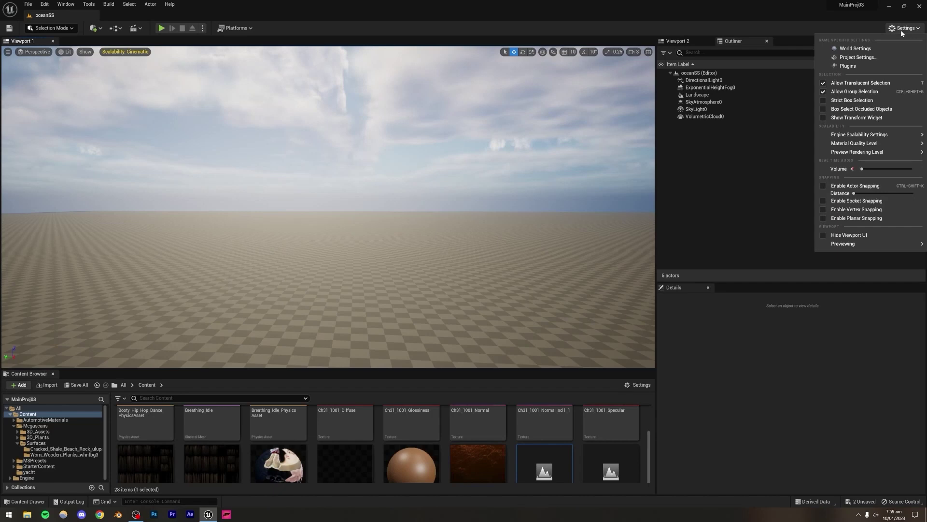
pyautogui.click(848, 66)
pyautogui.write('weate')
pyautogui.write('ater')
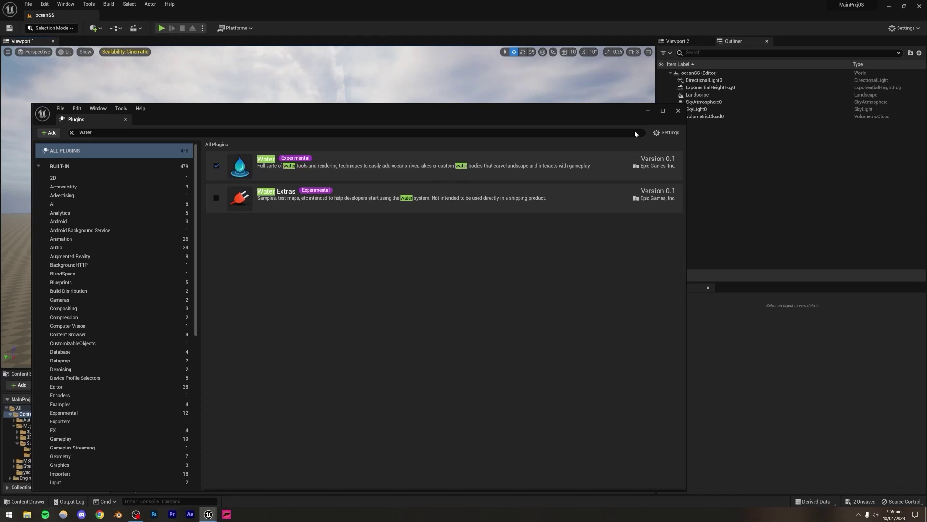
pyautogui.click(678, 110)
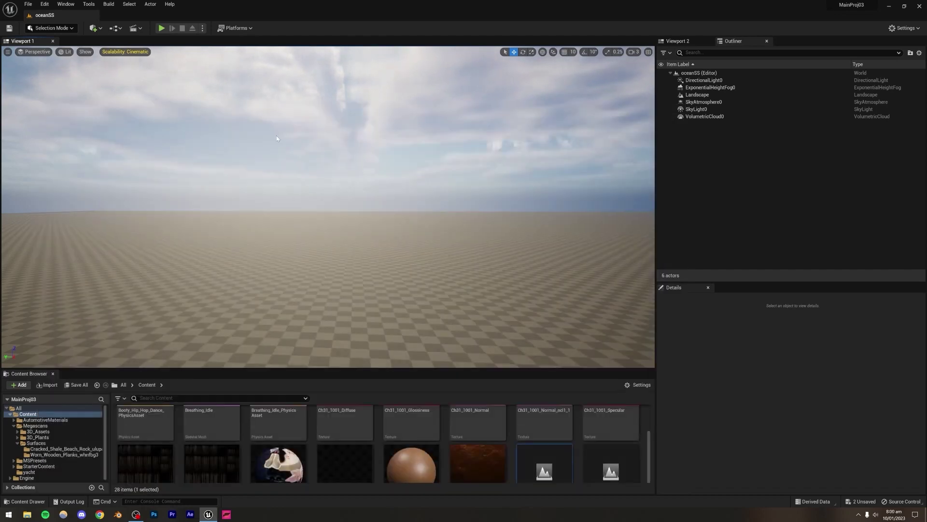
# Search the placeable actors for water and add a Water Body Ocean to the level
pyautogui.click(96, 28)
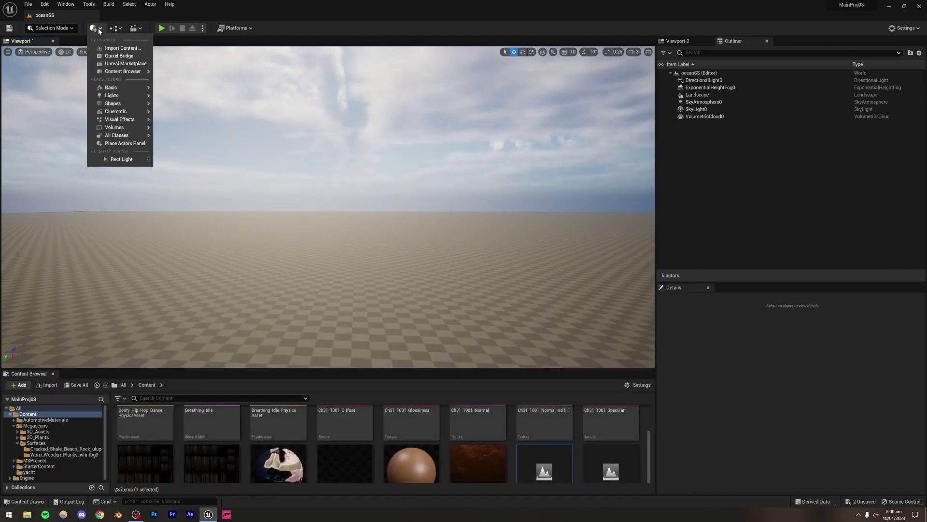
pyautogui.moveTo(110, 138)
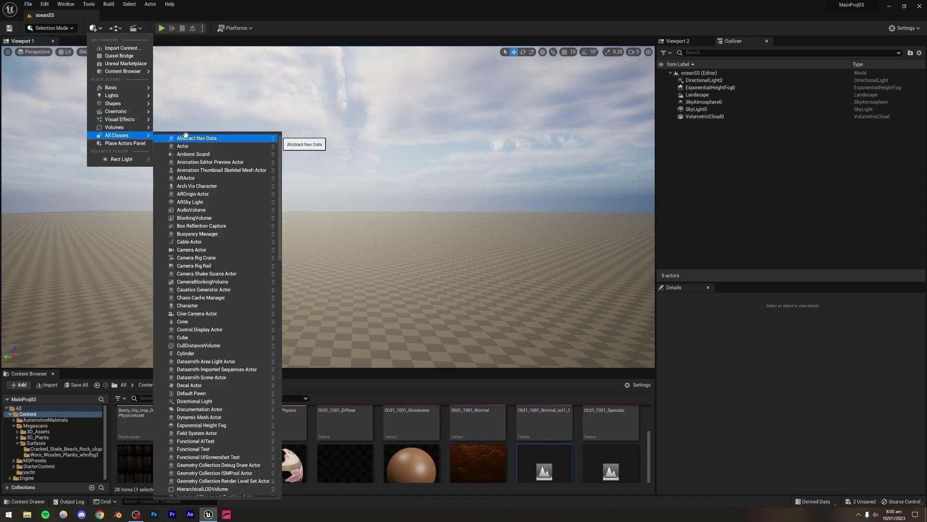
pyautogui.write('water')
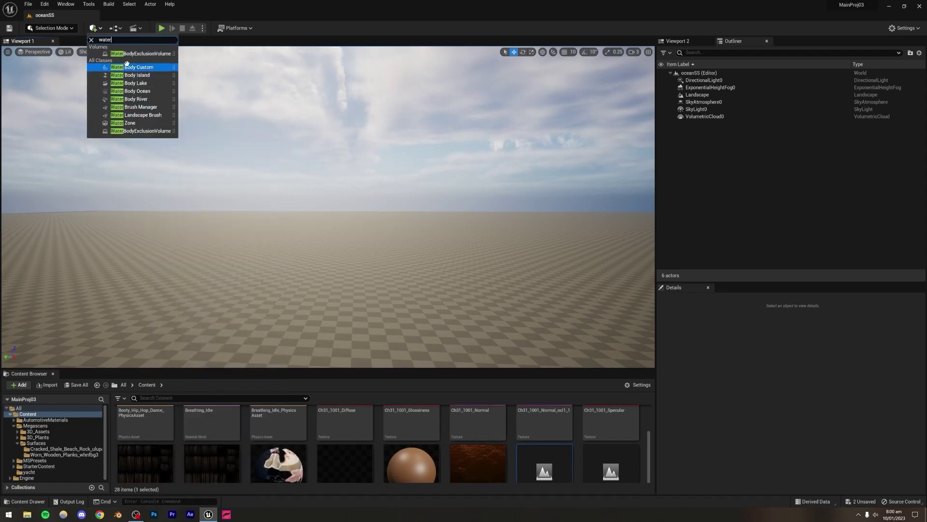
pyautogui.click(146, 90)
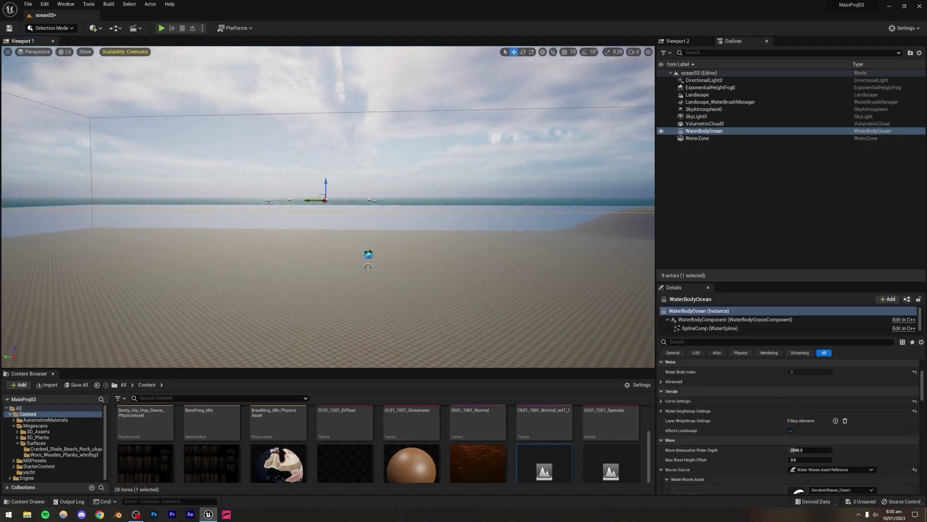
# Move the Water Body Ocean's outer spline points toward the landscape's far corner so water covers most of the land
pyautogui.moveTo(327, 206); pyautogui.dragTo(356, 241, button='right')
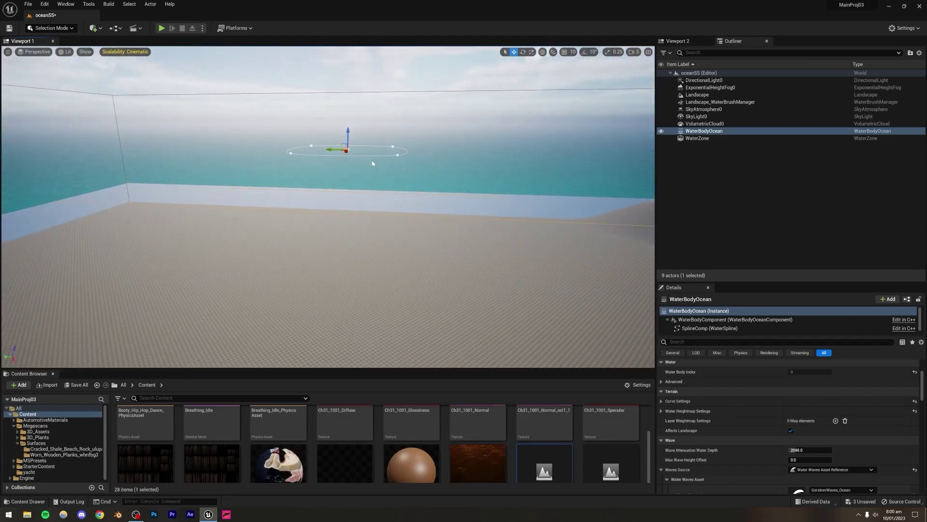
pyautogui.moveTo(325, 196); pyautogui.dragTo(351, 107, button='right')
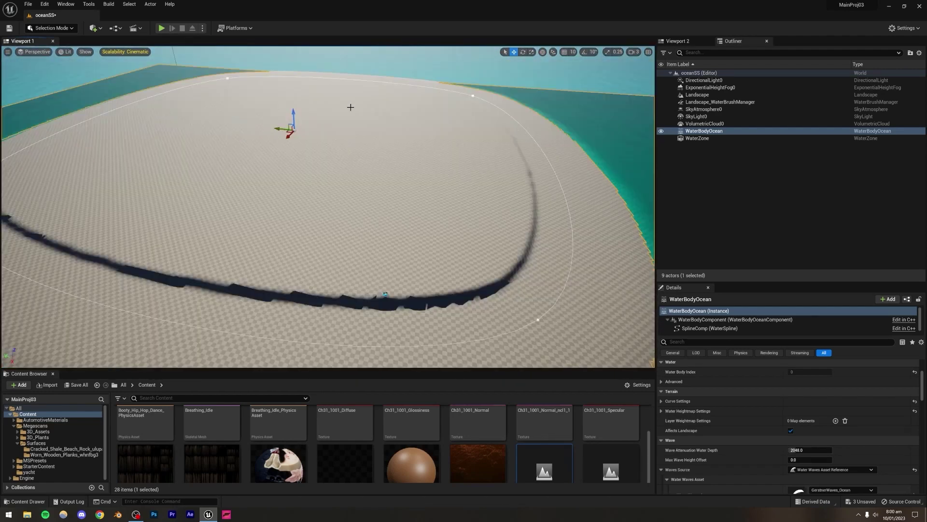
pyautogui.moveTo(323, 195); pyautogui.dragTo(257, 173, button='right')
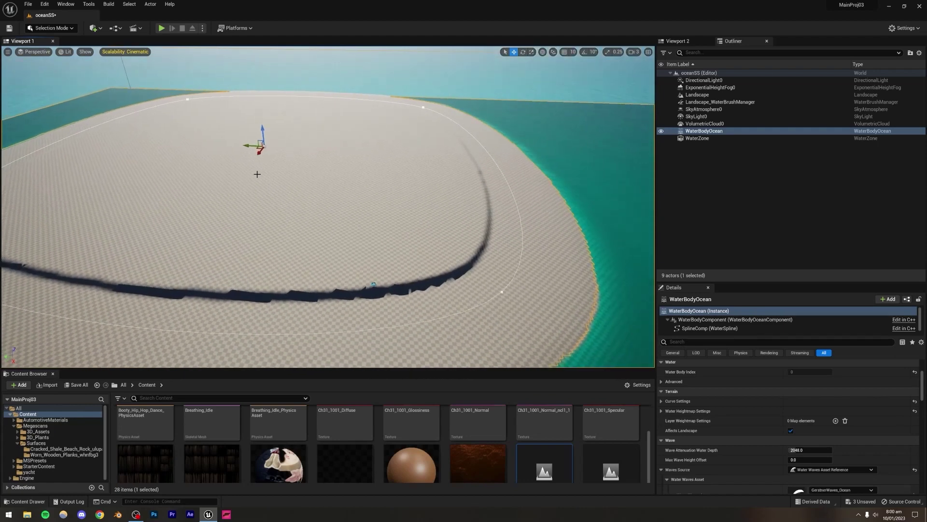
pyautogui.click(502, 291)
pyautogui.moveTo(453, 310)
pyautogui.mouseDown(button='right')
pyautogui.moveTo(429, 297)
pyautogui.moveTo(442, 314)
pyautogui.mouseUp(button='right')
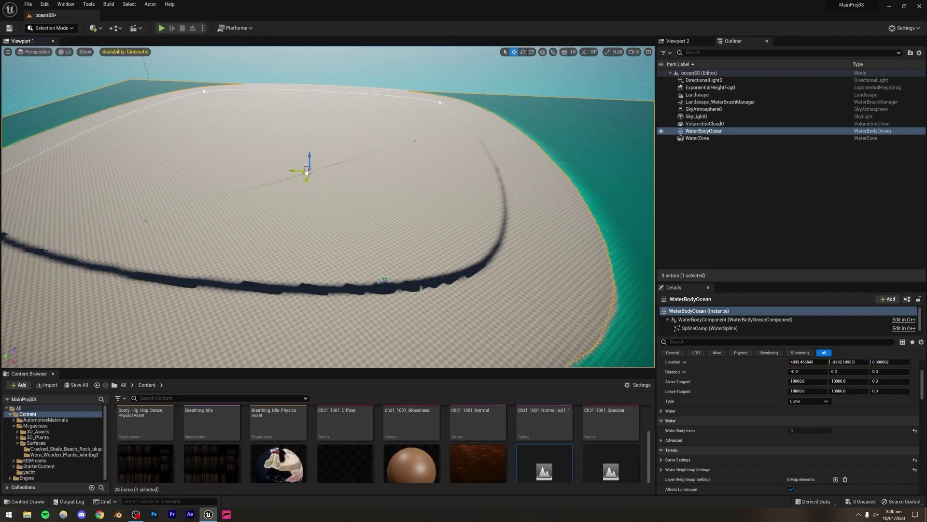
pyautogui.moveTo(211, 100); pyautogui.dragTo(206, 98)
pyautogui.moveTo(184, 145); pyautogui.dragTo(130, 130, button='right')
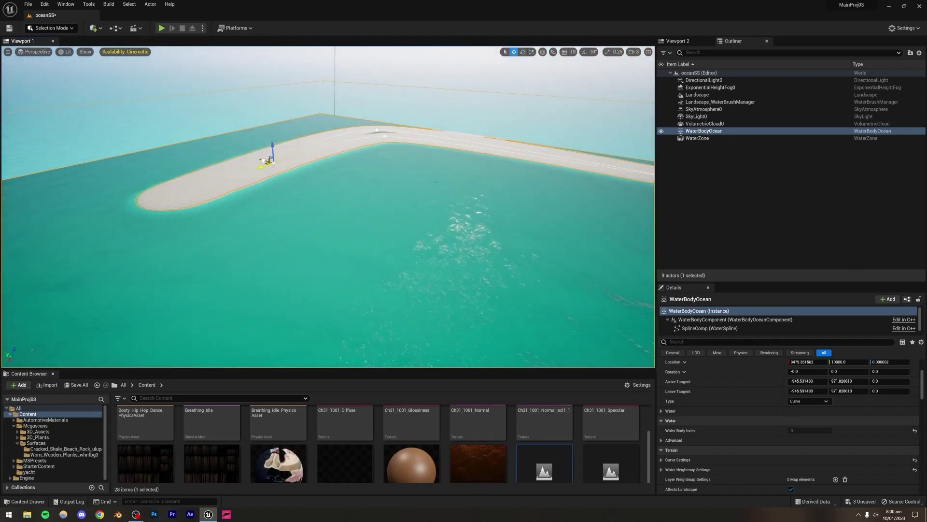
pyautogui.moveTo(402, 126); pyautogui.dragTo(478, 127, button='right')
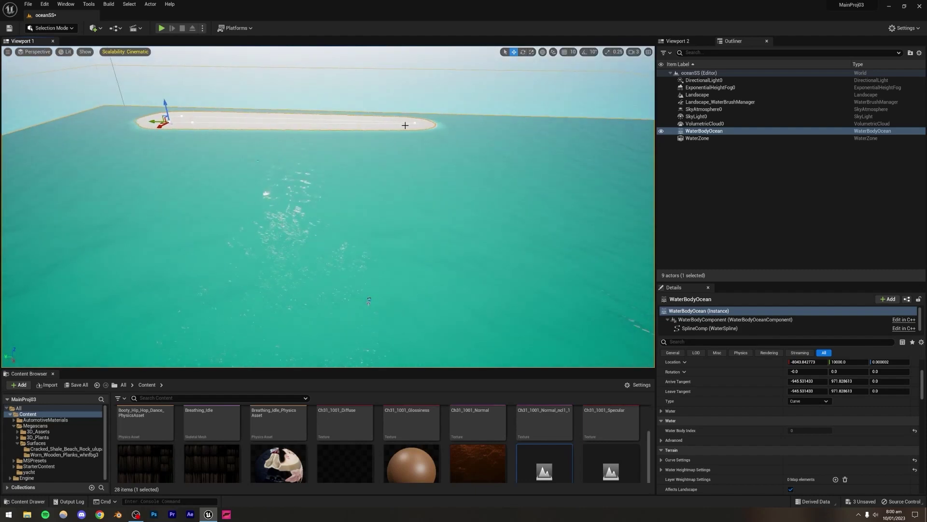
# Bring the remaining ocean spline points closer together to shrink the island in the far corner, and deselect the ocean
pyautogui.click(411, 123)
pyautogui.click(403, 135)
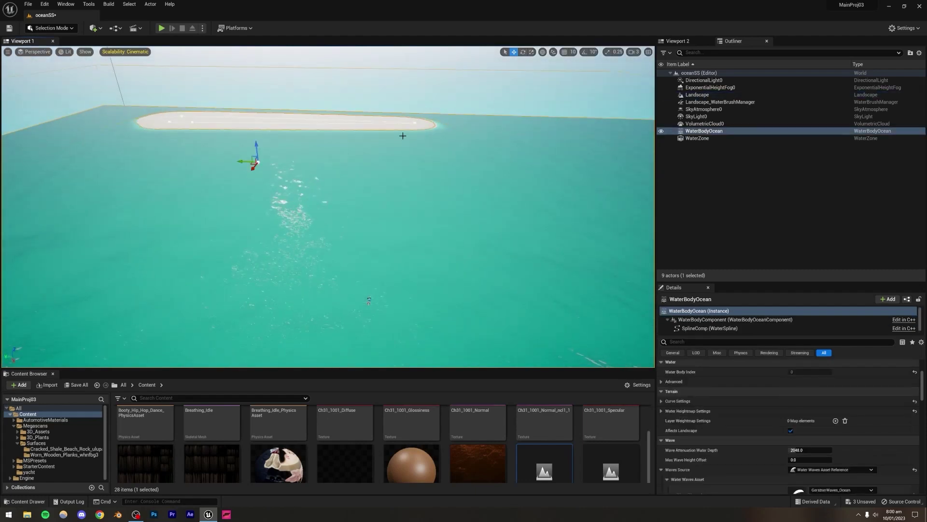
pyautogui.click(415, 123)
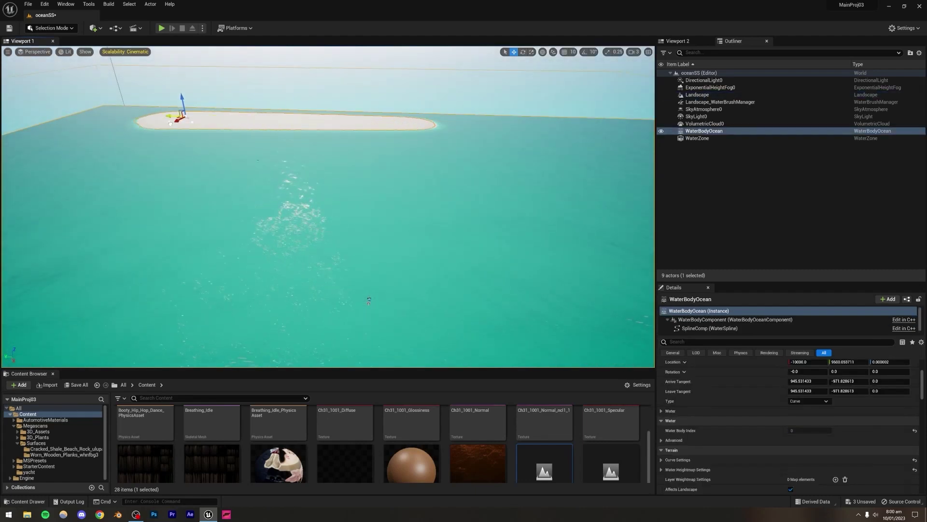
pyautogui.moveTo(183, 124); pyautogui.dragTo(225, 137)
pyautogui.click(256, 97)
pyautogui.moveTo(195, 129); pyautogui.dragTo(3, 162, button='right')
pyautogui.moveTo(461, 251)
pyautogui.mouseDown(button='right')
pyautogui.moveTo(458, 213)
pyautogui.moveTo(449, 252)
pyautogui.mouseUp(button='right')
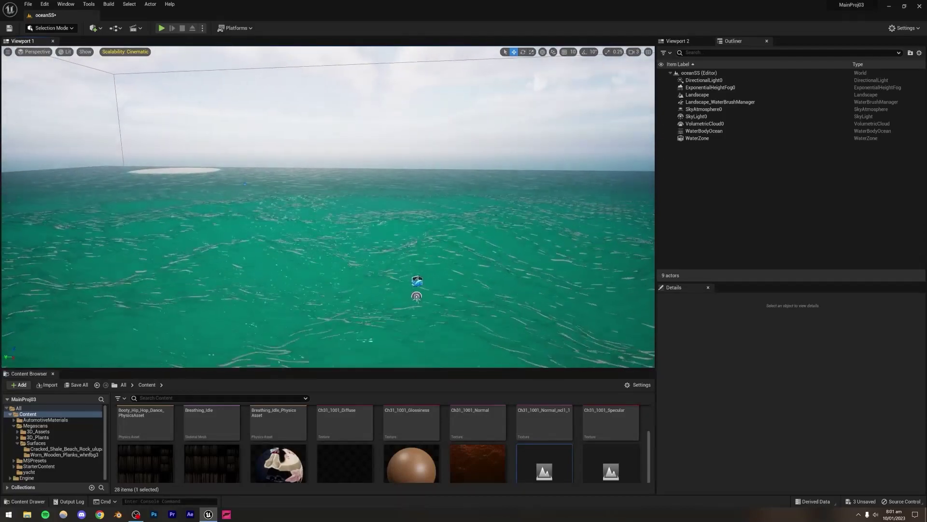
# Set the viewport camera speed to 5 and inspect where the ocean meets the landscape's outer edge
pyautogui.moveTo(328, 207); pyautogui.dragTo(464, 207, button='right')
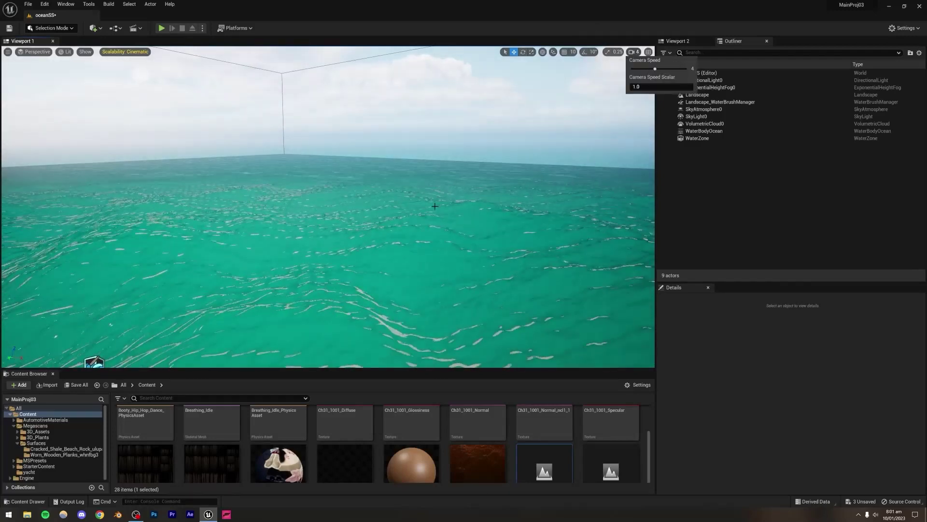
pyautogui.moveTo(328, 206); pyautogui.dragTo(178, 161, button='right')
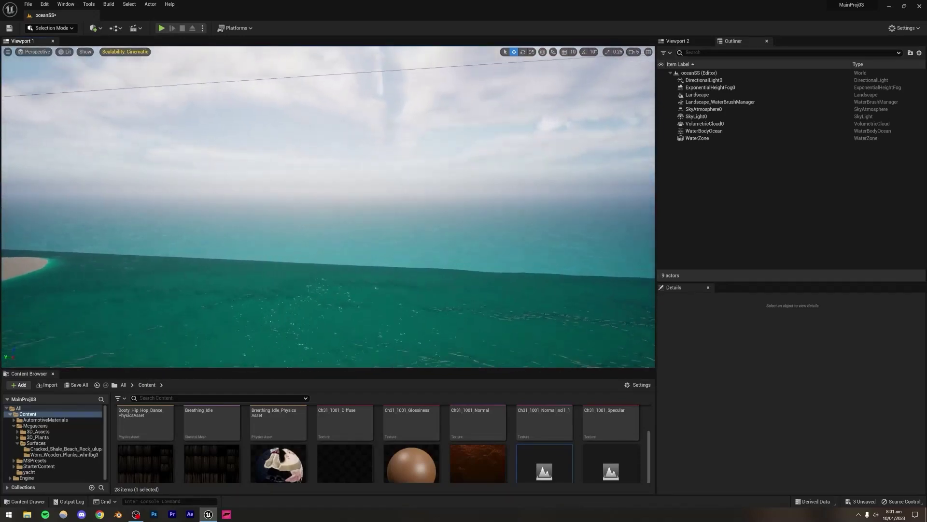
pyautogui.moveTo(328, 207); pyautogui.dragTo(366, 268, button='right')
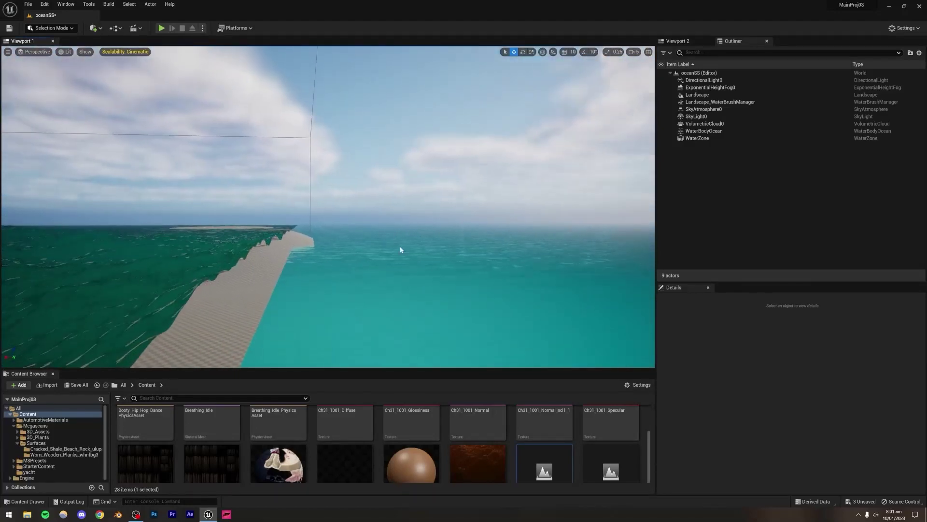
pyautogui.moveTo(402, 274); pyautogui.dragTo(242, 274, button='right')
pyautogui.moveTo(385, 256); pyautogui.dragTo(385, 256, button='right')
# Lower the Water Body Ocean slightly along the vertical axis, deselect it and return to a view across the open water
pyautogui.click(384, 256)
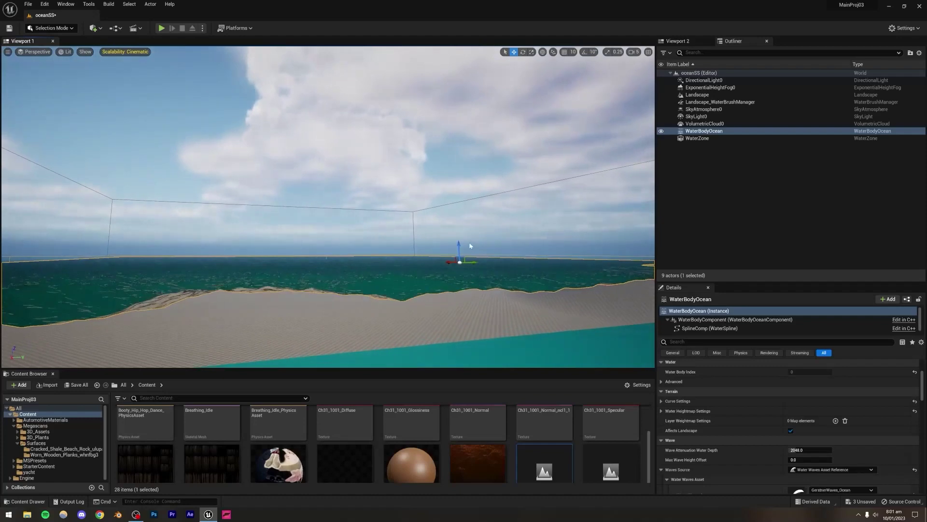
pyautogui.moveTo(458, 242); pyautogui.dragTo(457, 252)
pyautogui.moveTo(458, 254); pyautogui.dragTo(458, 254, button='right')
pyautogui.moveTo(327, 237); pyautogui.dragTo(323, 262)
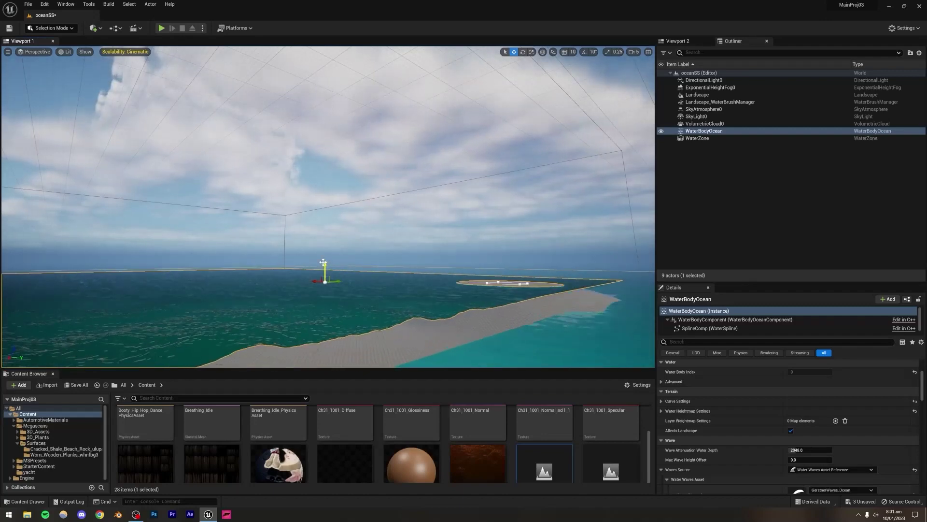
pyautogui.press('Escape')
pyautogui.moveTo(325, 262); pyautogui.dragTo(464, 362, button='right')
pyautogui.moveTo(282, 247)
pyautogui.mouseDown(button='right')
pyautogui.moveTo(299, 251)
pyautogui.moveTo(290, 216)
pyautogui.moveTo(254, 213)
pyautogui.moveTo(249, 198)
pyautogui.moveTo(171, 321)
pyautogui.mouseUp(button='right')
pyautogui.press('q')
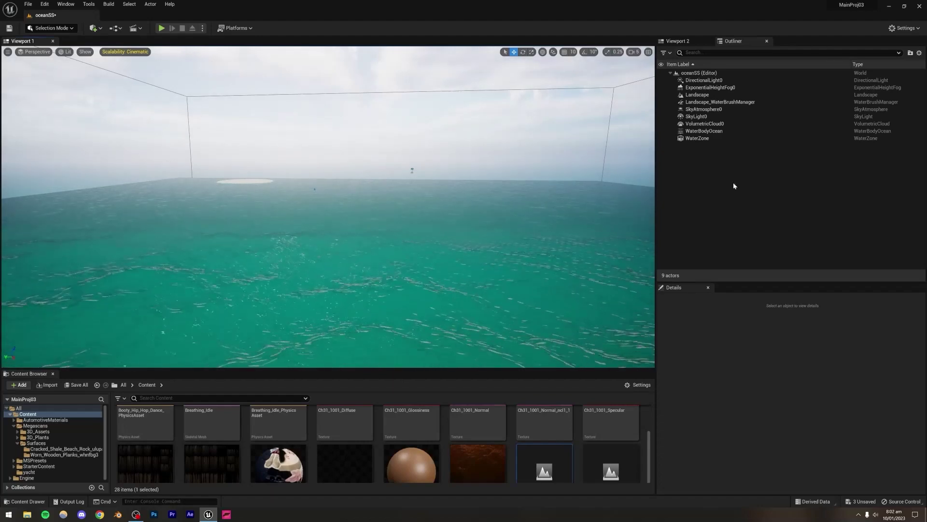
# Open the GerstnerWaves_Ocean asset used by the Water Body Ocean and save the level
pyautogui.click(440, 283)
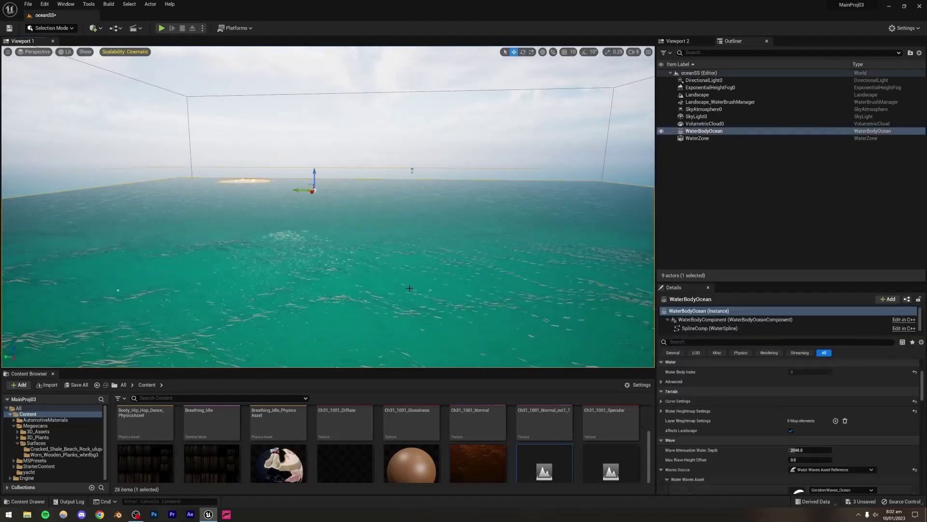
pyautogui.scroll(-3, 706, 464)
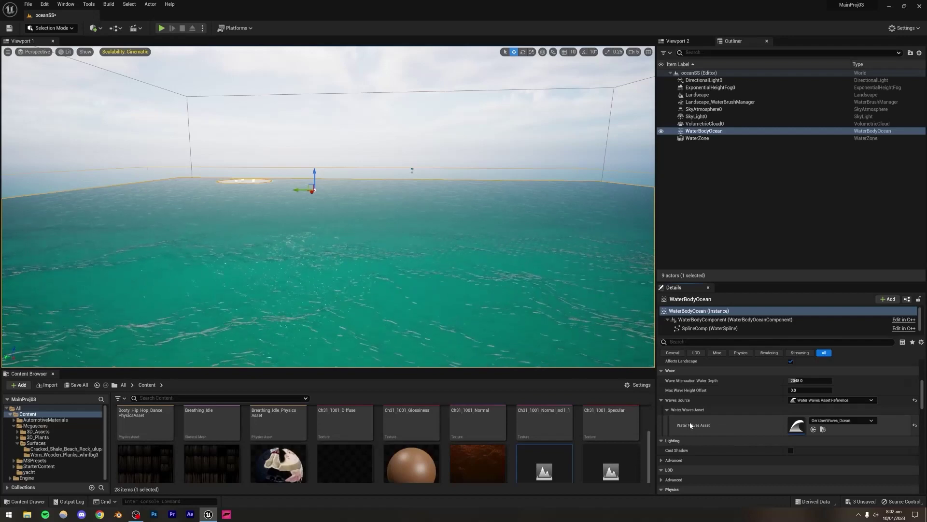
pyautogui.doubleClick(796, 426)
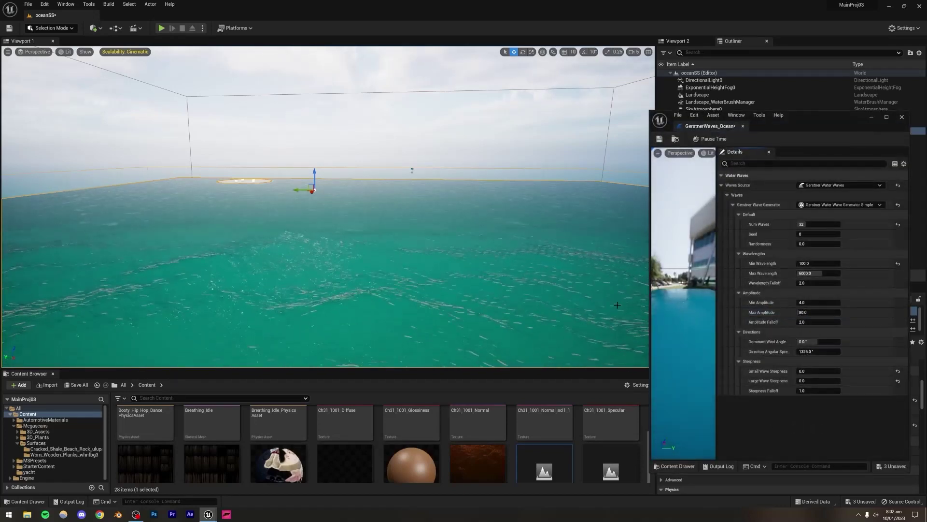
pyautogui.hotkey('ctrl', 's')
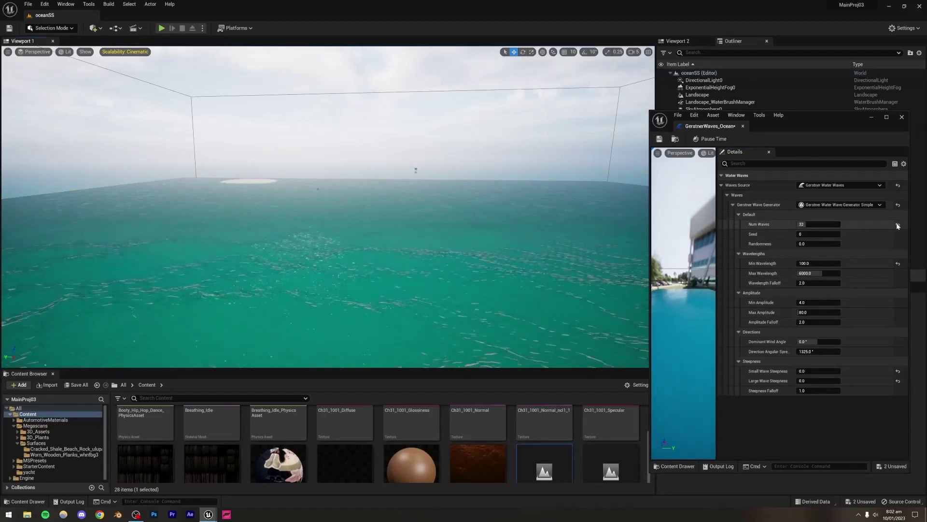
# Try Num Waves values of 16 and 64 for the ocean's Gerstner waves, and restore the value to 32
pyautogui.moveTo(402, 259)
pyautogui.mouseDown(button='right')
pyautogui.moveTo(405, 309)
pyautogui.moveTo(410, 259)
pyautogui.mouseUp(button='right')
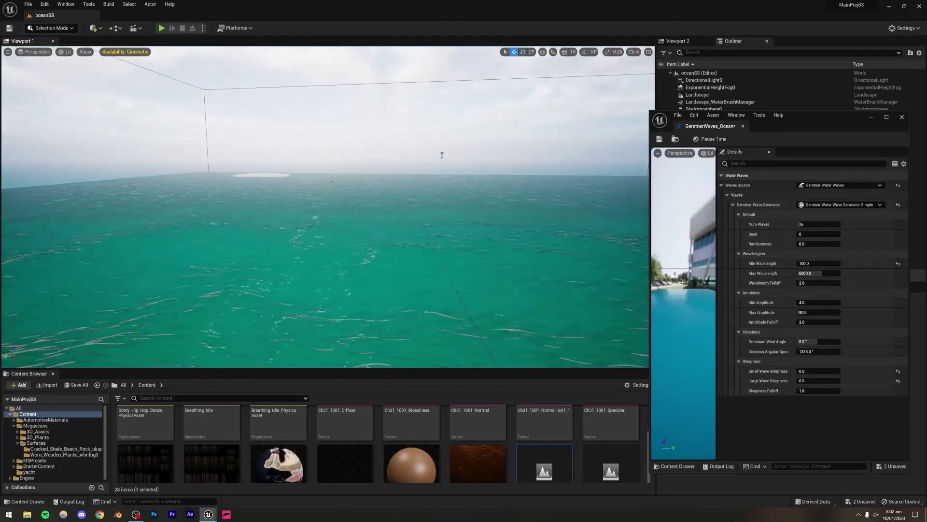
pyautogui.moveTo(410, 259); pyautogui.dragTo(556, 260, button='right')
pyautogui.moveTo(415, 255); pyautogui.dragTo(413, 230, button='right')
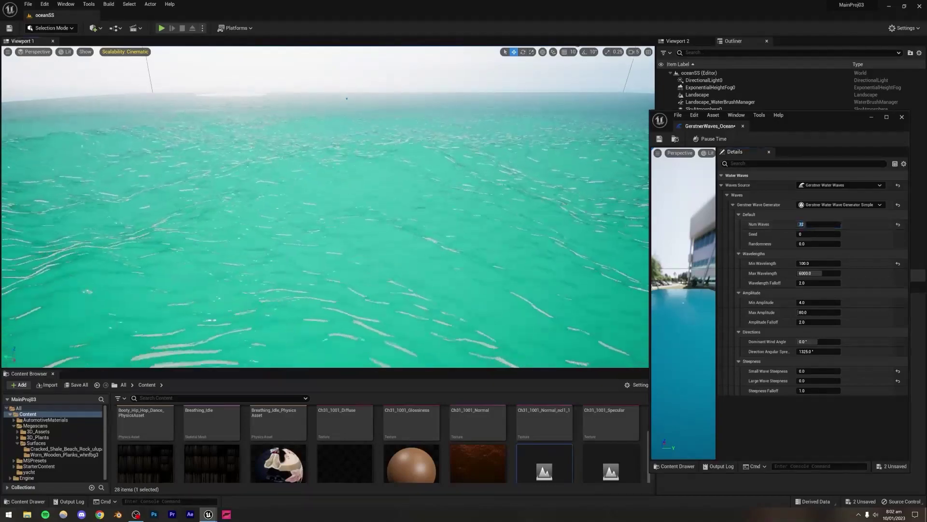
pyautogui.scroll(-2, 456, 255)
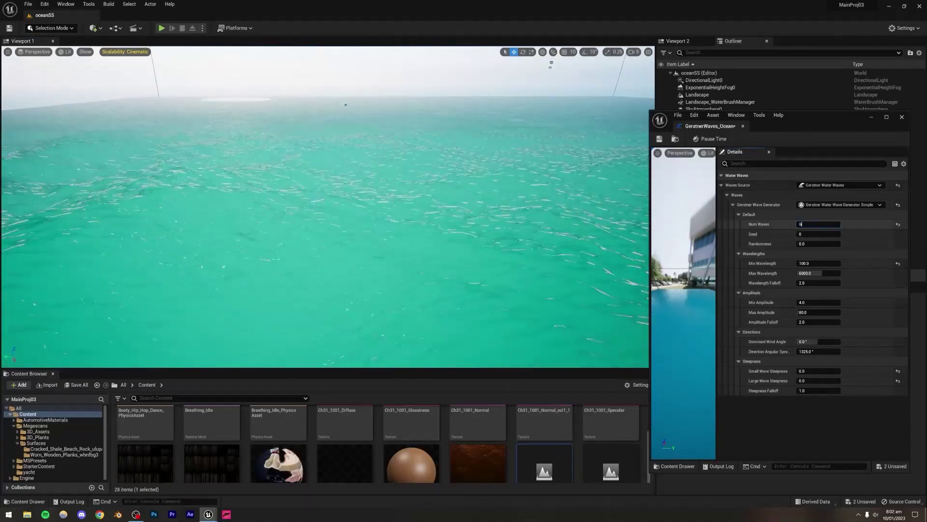
pyautogui.moveTo(456, 255); pyautogui.dragTo(369, 230, button='right')
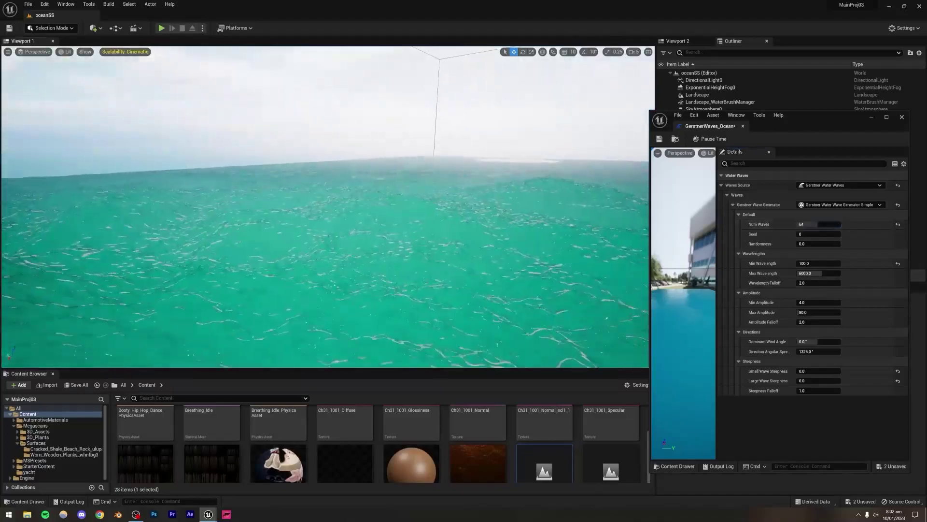
pyautogui.moveTo(456, 254); pyautogui.dragTo(565, 249, button='right')
pyautogui.moveTo(435, 82); pyautogui.dragTo(386, 89, button='right')
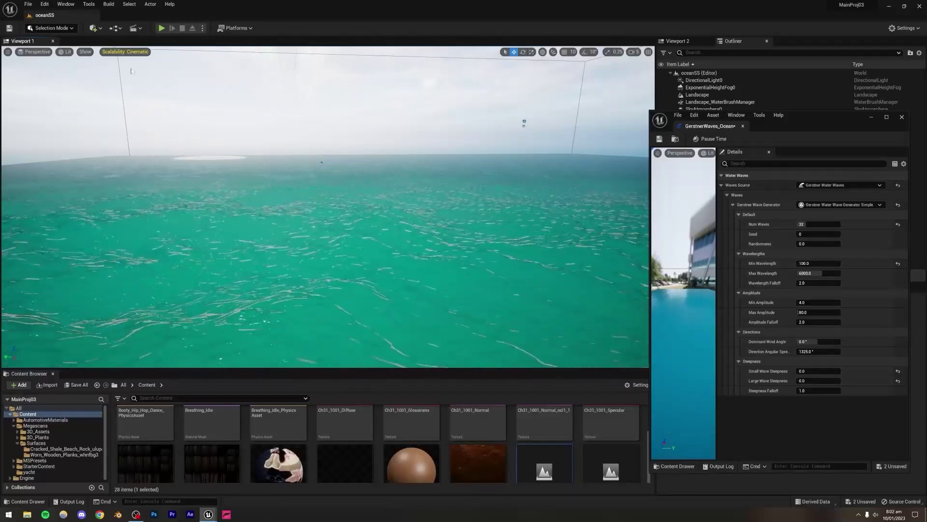
# Switch the engine scalability to Epic and back to Cinematic to refresh the water, and check the waves up close
pyautogui.click(120, 52)
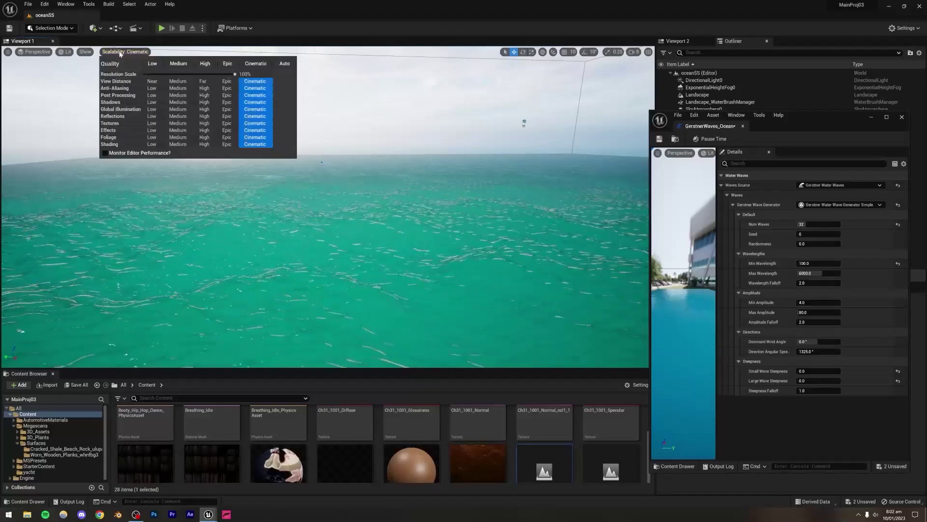
pyautogui.click(227, 64)
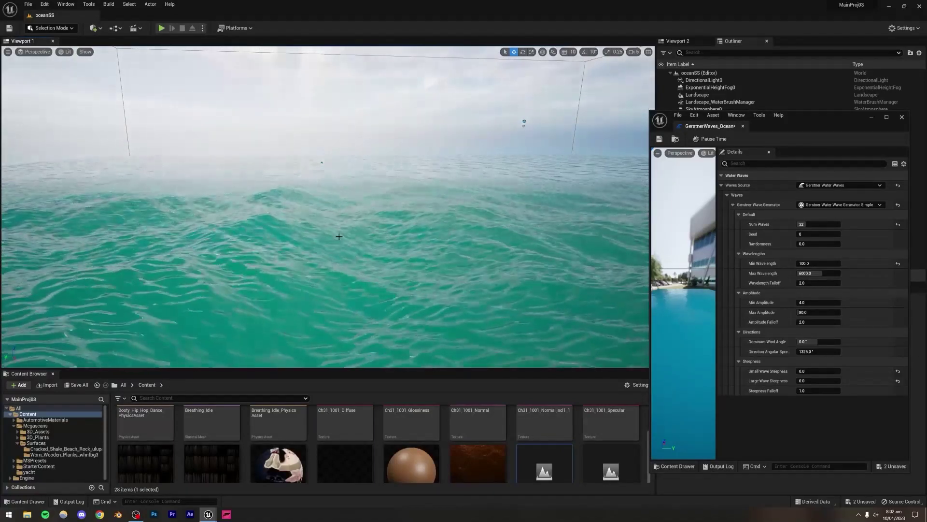
pyautogui.moveTo(808, 114); pyautogui.dragTo(578, 316)
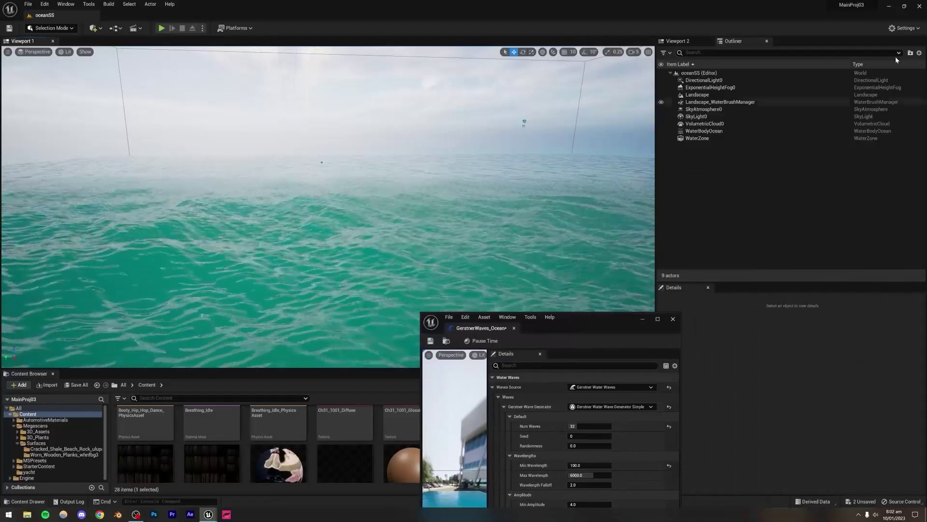
pyautogui.click(905, 28)
pyautogui.moveTo(857, 137)
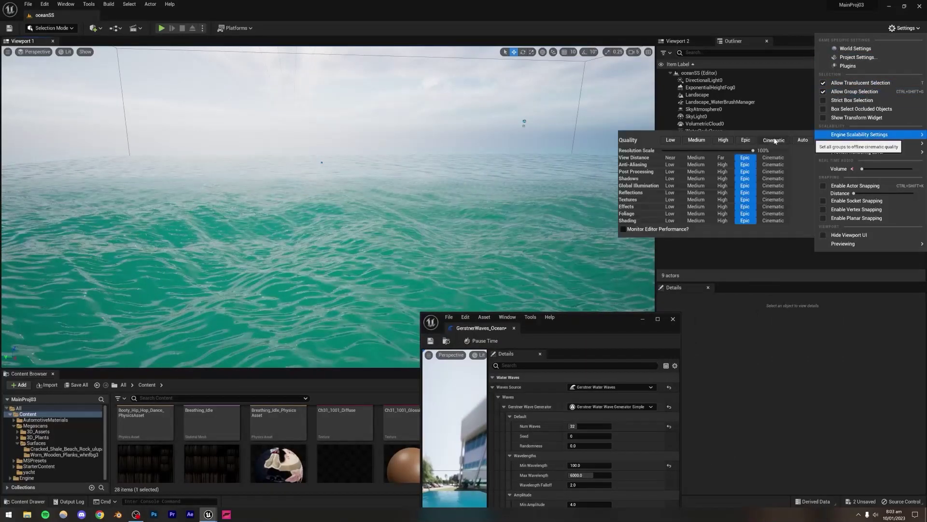
pyautogui.click(441, 100)
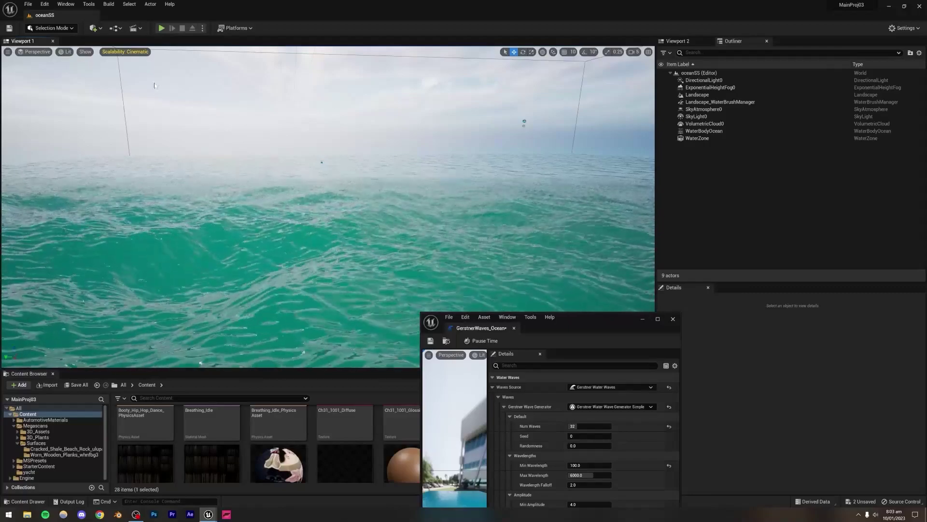
pyautogui.moveTo(400, 189); pyautogui.dragTo(367, 227, button='right')
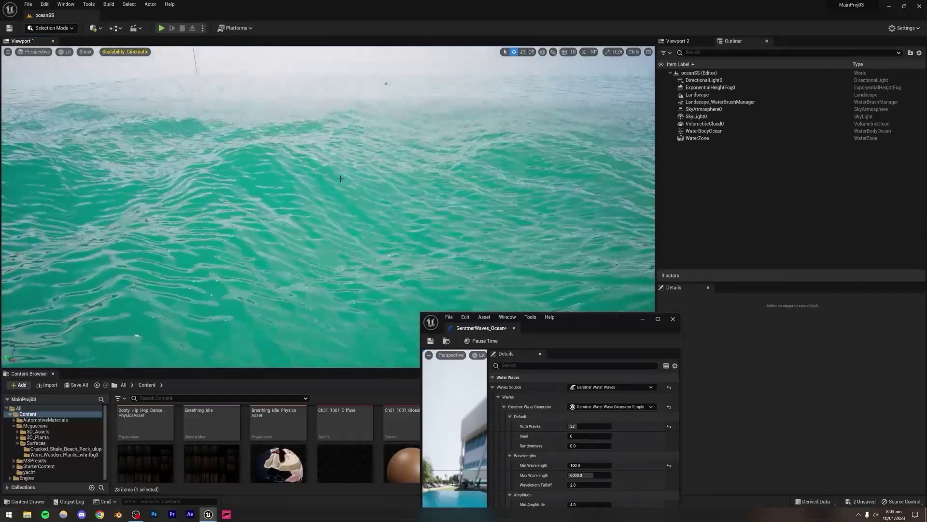
pyautogui.moveTo(400, 188); pyautogui.dragTo(396, 132, button='right')
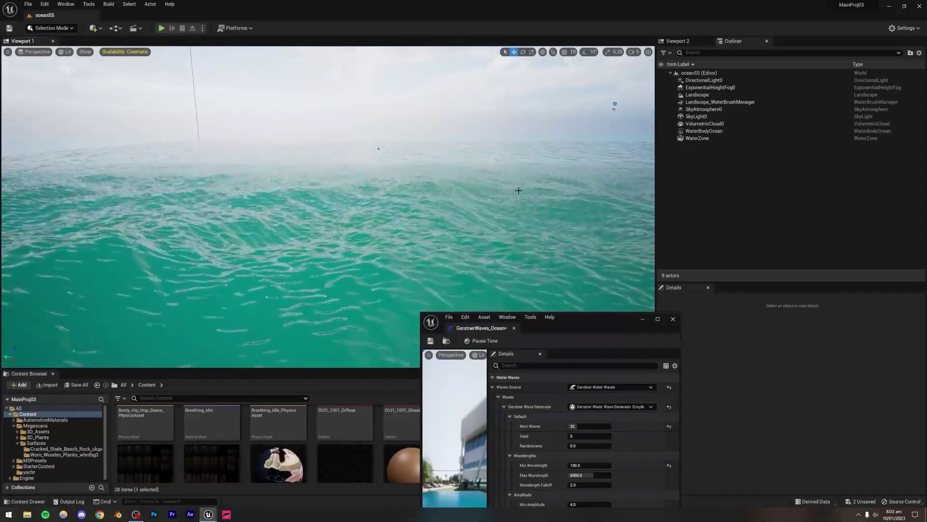
# Move the wave asset window aside, select the sky light and toggle its Real Time Capture option
pyautogui.moveTo(581, 320); pyautogui.dragTo(733, 87)
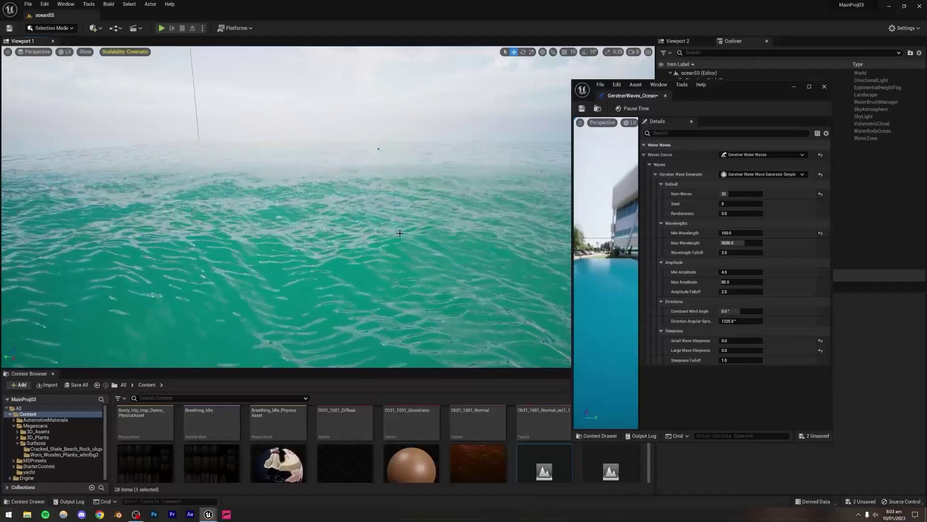
pyautogui.moveTo(400, 234); pyautogui.dragTo(386, 233, button='right')
pyautogui.moveTo(718, 94); pyautogui.dragTo(638, 290)
pyautogui.click(702, 118)
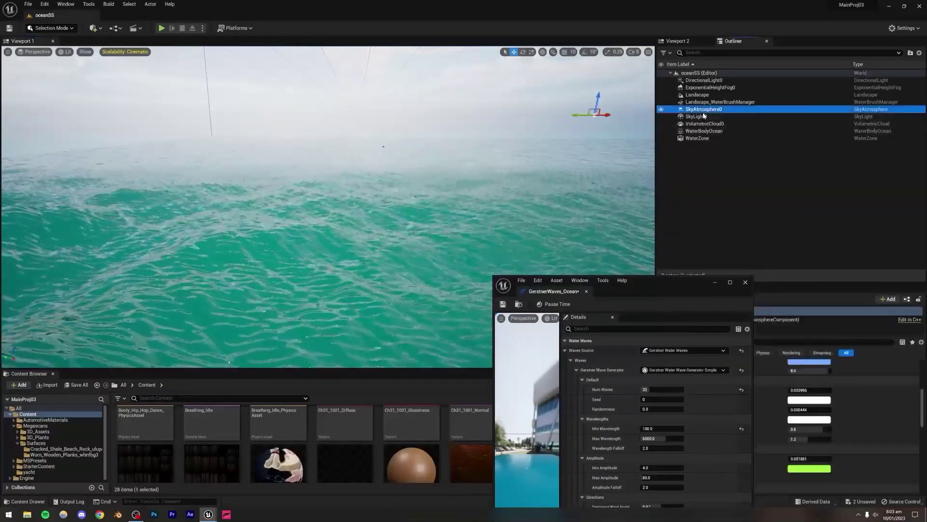
pyautogui.moveTo(669, 282); pyautogui.dragTo(564, 274)
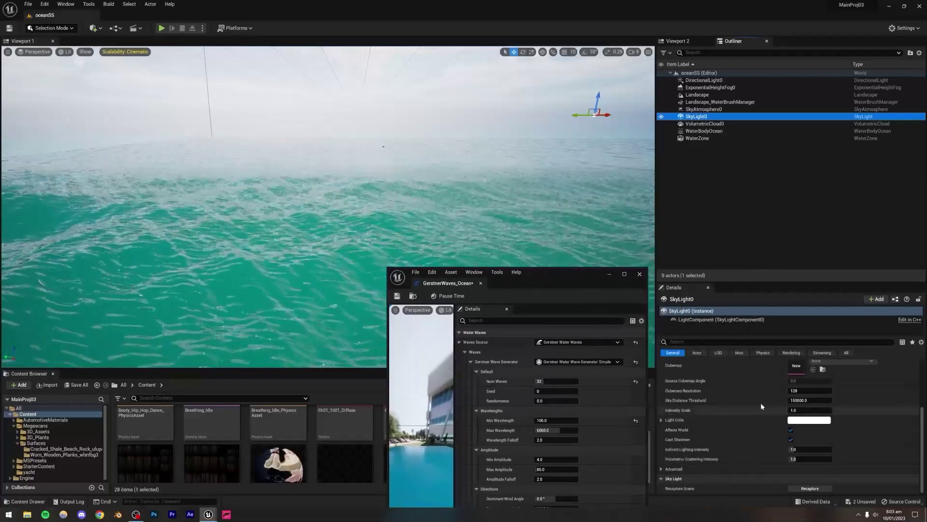
pyautogui.scroll(3, 760, 402)
pyautogui.click(790, 423)
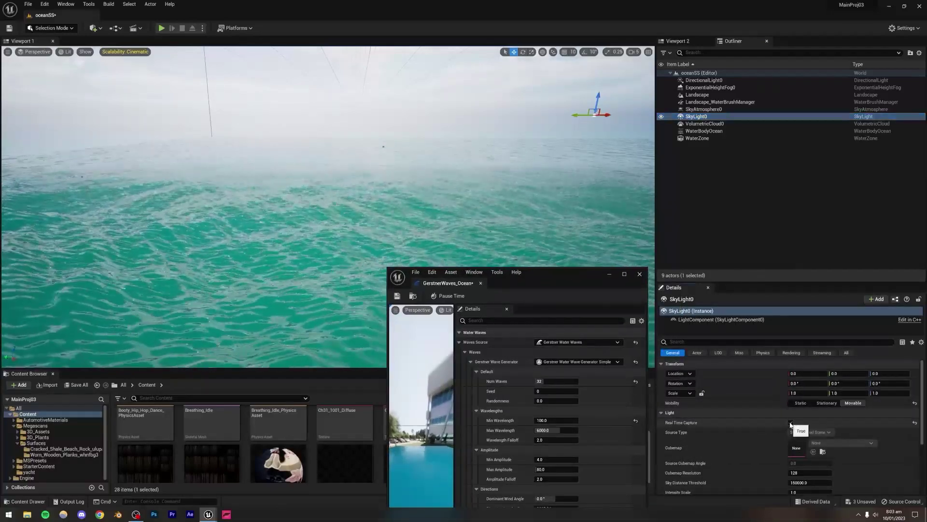
# Move the wave asset window off the viewport, try a much higher Min Wavelength for the Gerstner waves, and undo it
pyautogui.moveTo(528, 277); pyautogui.dragTo(786, 94)
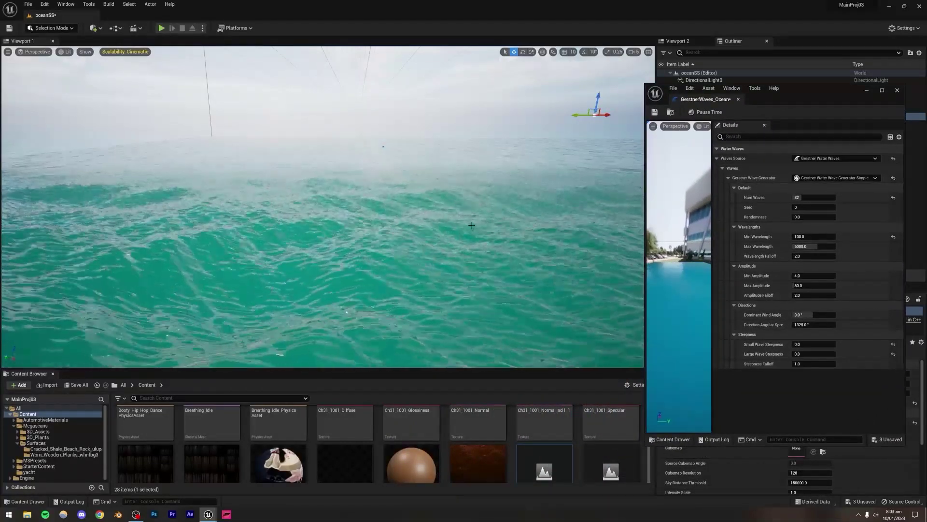
pyautogui.moveTo(819, 238); pyautogui.dragTo(882, 240)
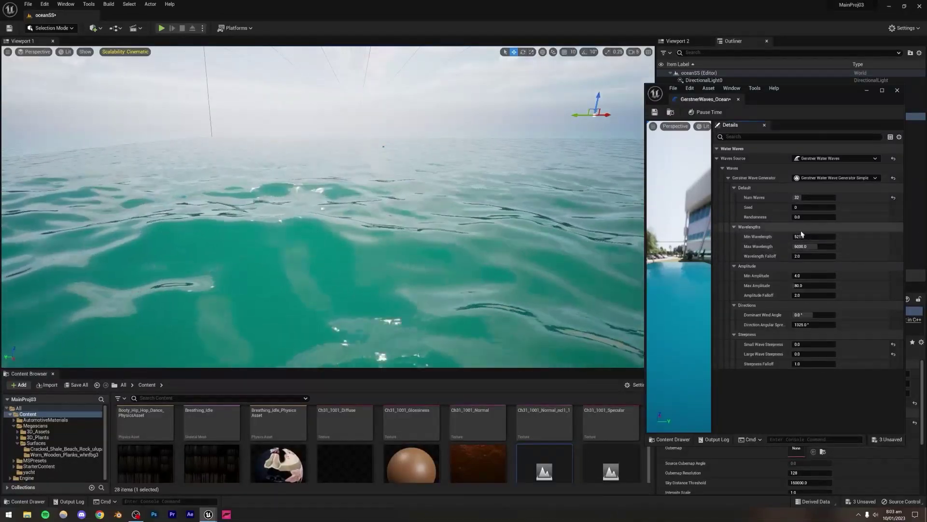
pyautogui.moveTo(419, 276); pyautogui.dragTo(309, 268, button='right')
pyautogui.hotkey('ctrl', 'z')
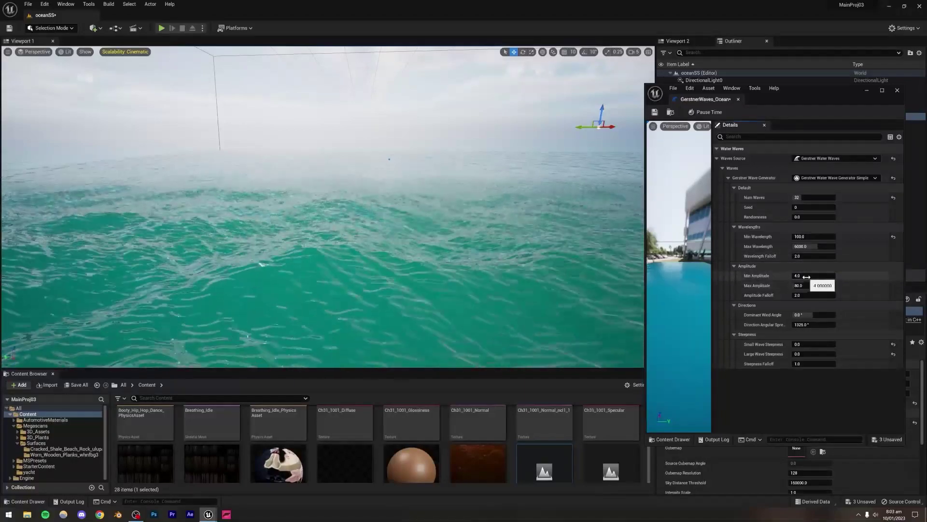
# Try a Min Amplitude of 0.0001 for the Gerstner waves, check the water, and undo the change
pyautogui.moveTo(806, 276)
pyautogui.mouseDown()
pyautogui.moveTo(835, 276)
pyautogui.moveTo(796, 276)
pyautogui.mouseUp()
pyautogui.moveTo(517, 250)
pyautogui.mouseDown(button='right')
pyautogui.moveTo(492, 290)
pyautogui.moveTo(518, 250)
pyautogui.mouseUp(button='right')
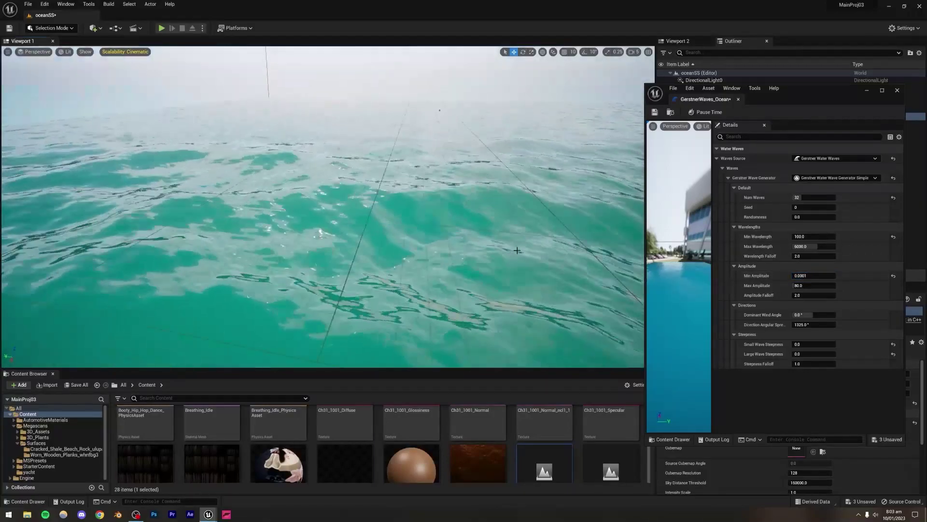
pyautogui.hotkey('ctrl', 'z')
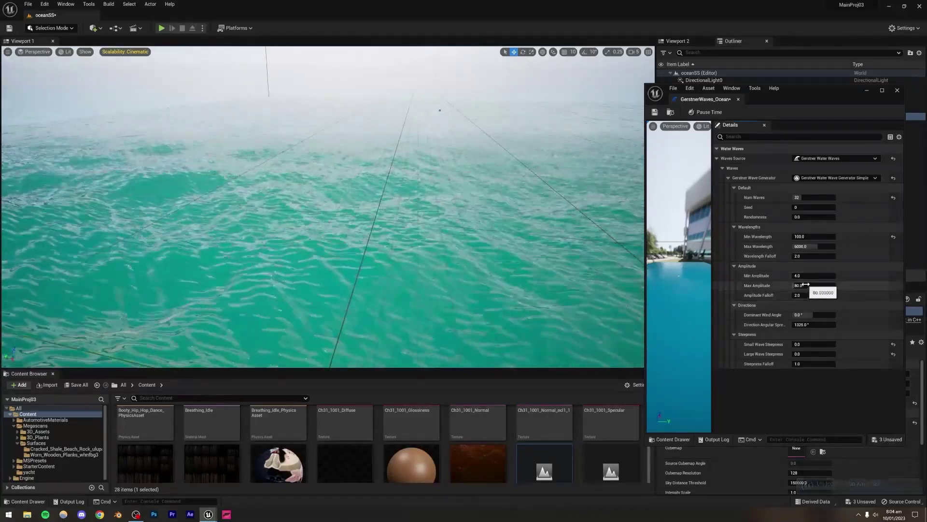
# Try Max Amplitude values of 0.0001 and about 16 for the Gerstner waves, and reset the property to its default
pyautogui.moveTo(806, 285); pyautogui.dragTo(864, 284)
pyautogui.moveTo(328, 206); pyautogui.dragTo(370, 167, button='right')
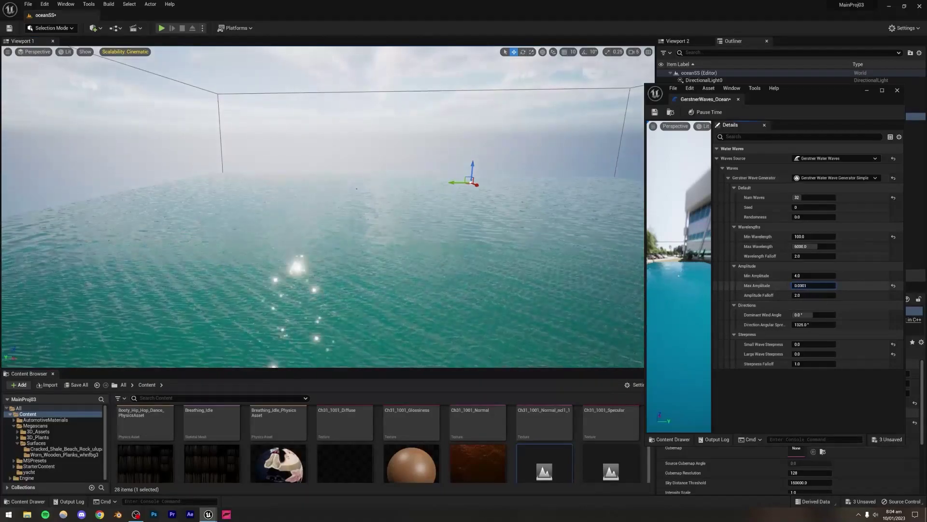
pyautogui.moveTo(346, 263); pyautogui.dragTo(328, 292, button='right')
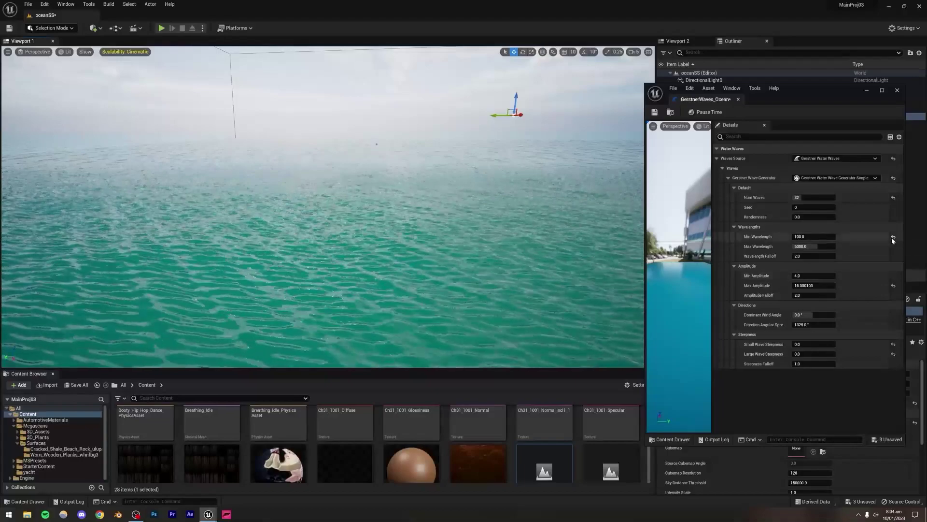
pyautogui.click(893, 285)
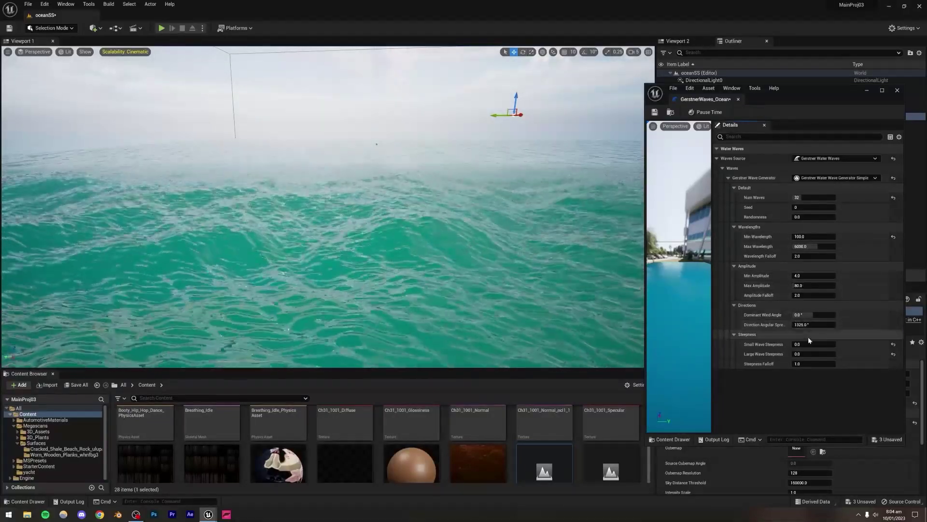
# Try Direction Angular Spread values of about 1671 and 1593 degrees, check the wave pattern up close, and reset the property
pyautogui.moveTo(801, 324); pyautogui.dragTo(827, 324)
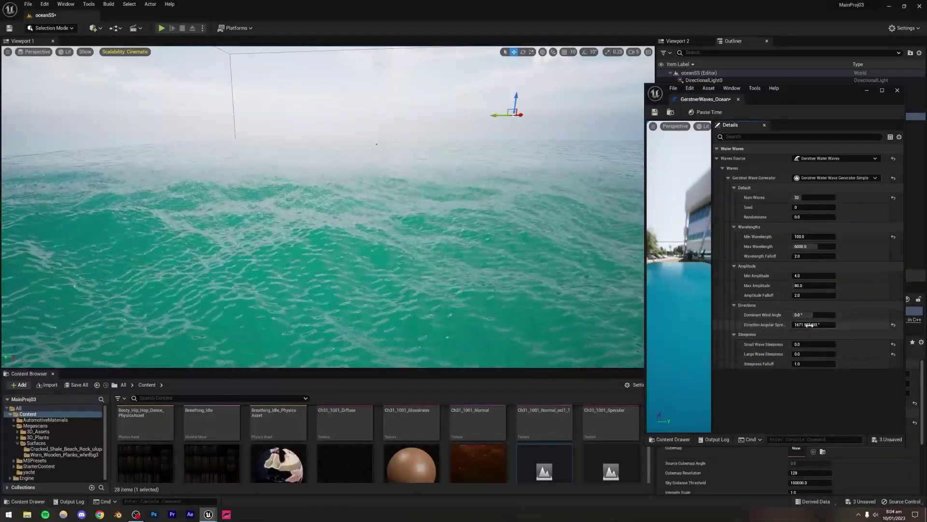
pyautogui.moveTo(809, 324); pyautogui.dragTo(804, 325)
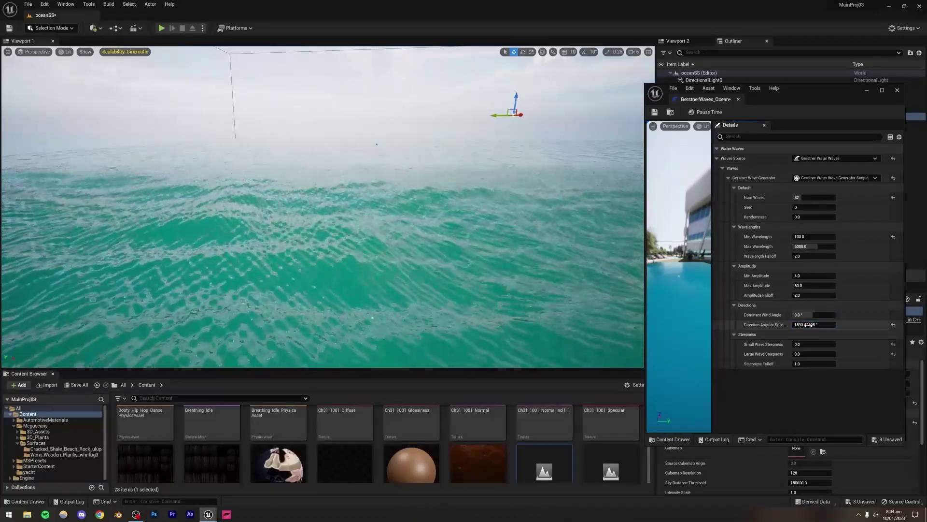
pyautogui.moveTo(323, 206); pyautogui.dragTo(294, 249, button='right')
pyautogui.moveTo(627, 302); pyautogui.dragTo(628, 314, button='right')
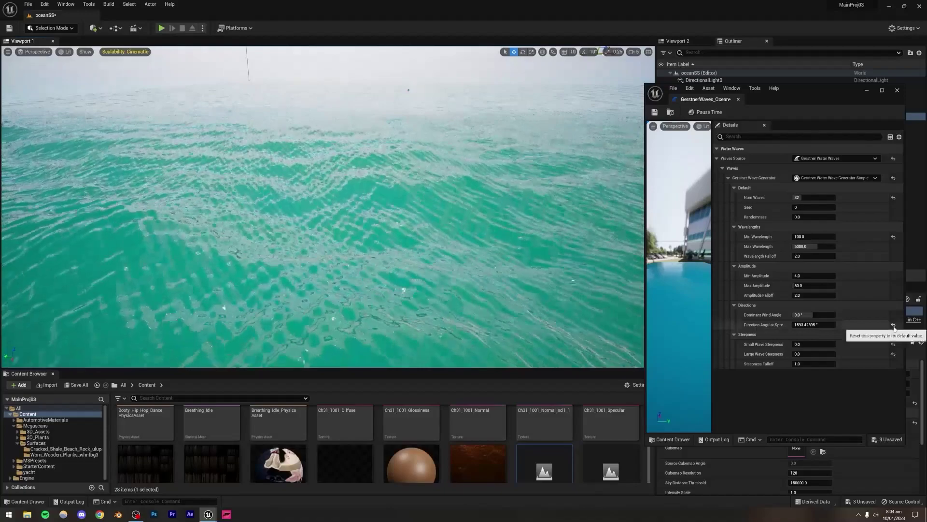
pyautogui.click(893, 324)
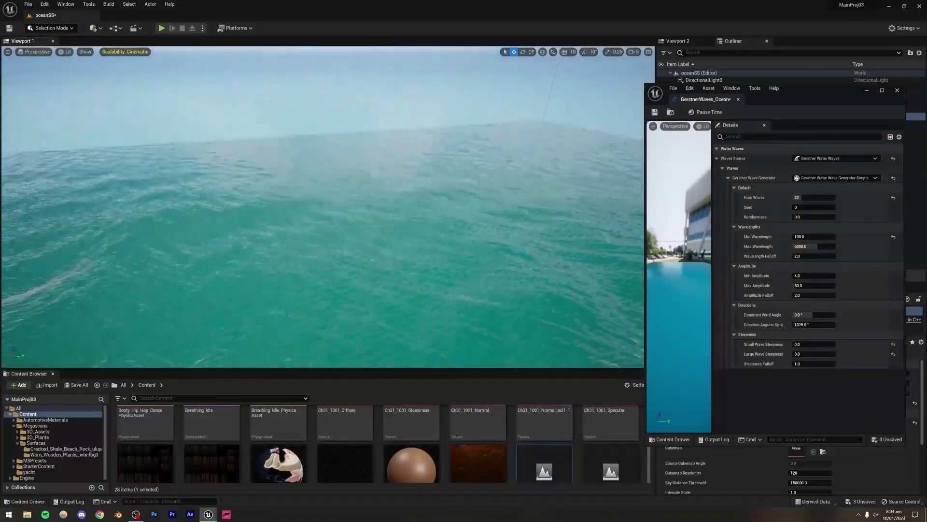
# Fly across the ocean and examine its waves, horizon and clouds from high and low viewpoints
pyautogui.moveTo(323, 206); pyautogui.dragTo(267, 144, button='right')
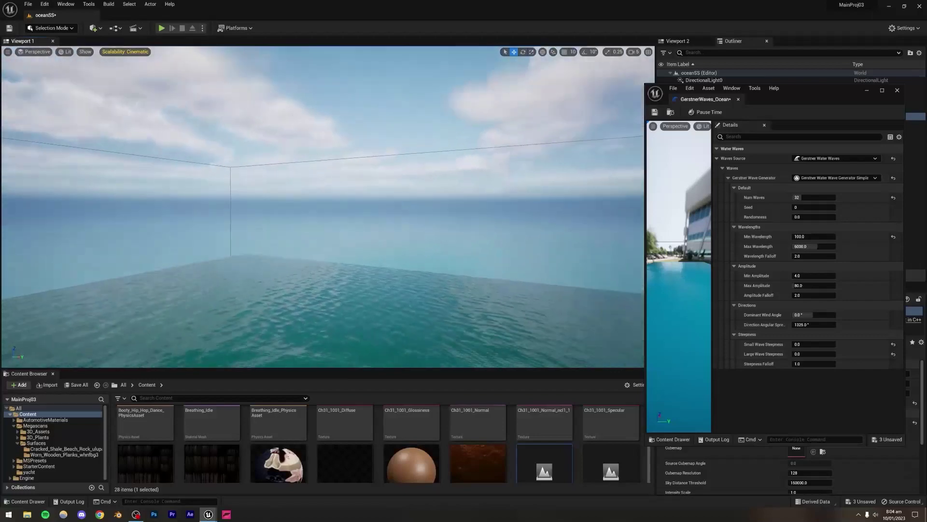
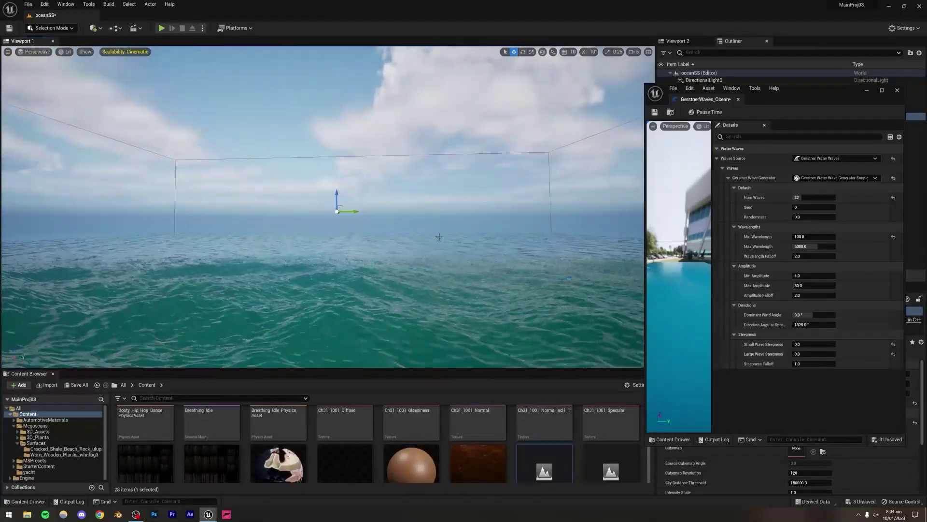
pyautogui.press('a')
pyautogui.moveTo(327, 206); pyautogui.dragTo(497, 213, button='right')
pyautogui.press('a')
pyautogui.press('a')
pyautogui.press('w')
pyautogui.press('w')
pyautogui.moveTo(386, 197); pyautogui.dragTo(387, 192, button='right')
# Close the GerstnerWaves_Ocean asset window and save all modified content, including the wave asset and the ocean material
pyautogui.moveTo(840, 90); pyautogui.dragTo(776, 187)
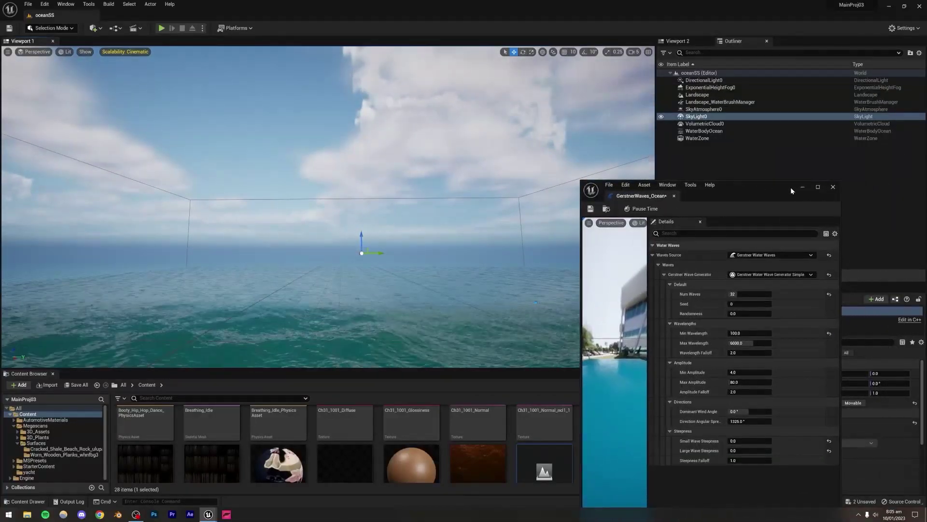
pyautogui.click(832, 187)
pyautogui.click(79, 385)
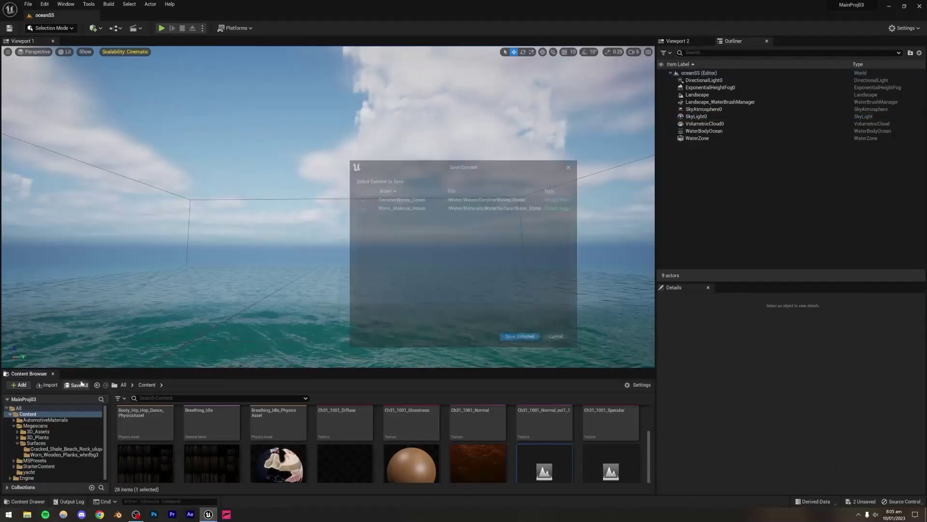
pyautogui.click(513, 339)
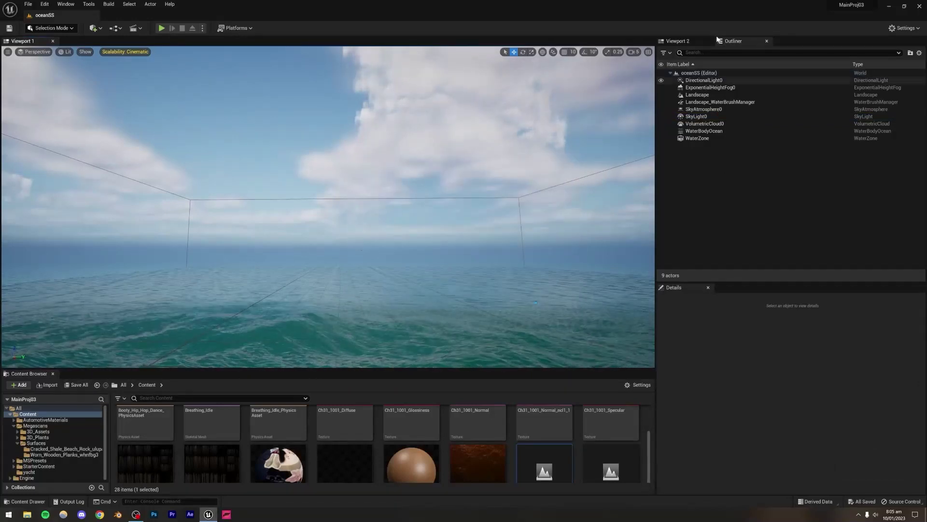
# Rotate DirectionalLight0 so the sun sits low over the ocean horizon for a sunset look, and clear the selection
pyautogui.click(703, 80)
pyautogui.click(523, 51)
pyautogui.moveTo(345, 227); pyautogui.dragTo(361, 252)
pyautogui.press('Escape')
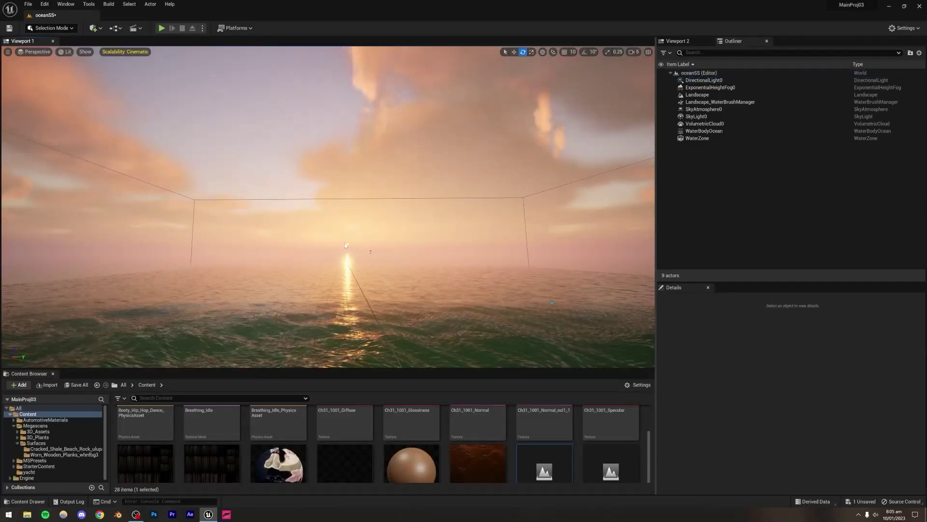
# Try a Source Angle of 5 on the directional light, rotating the sun high into the sky and back to the horizon
pyautogui.click(696, 81)
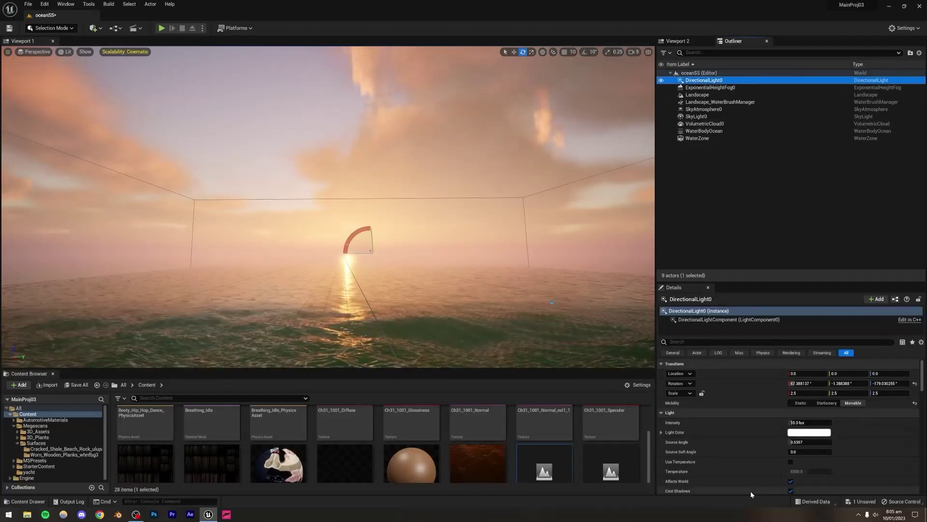
pyautogui.scroll(-3, 731, 424)
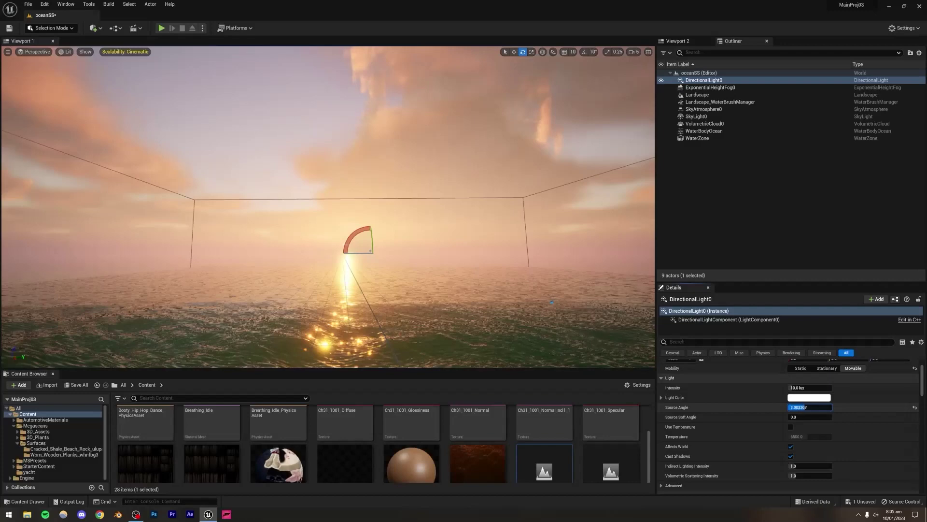
pyautogui.moveTo(809, 407); pyautogui.dragTo(831, 407)
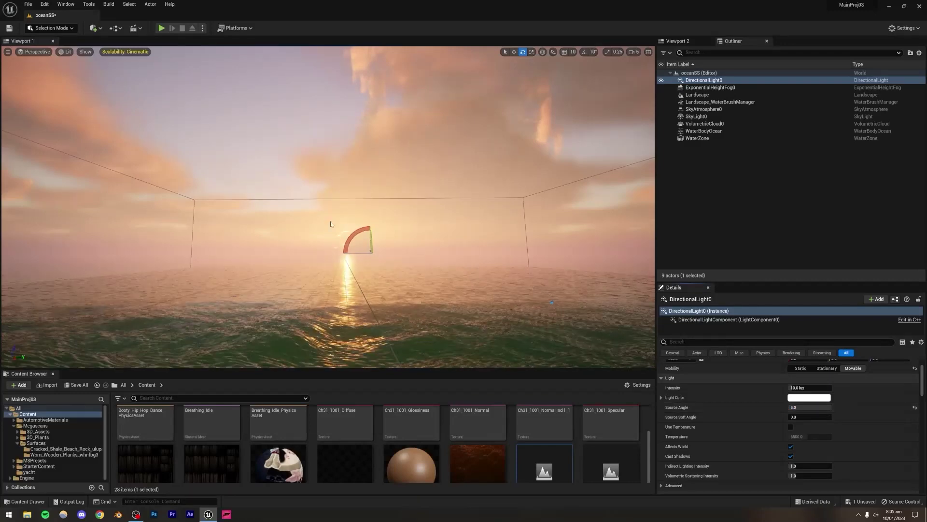
pyautogui.moveTo(367, 255)
pyautogui.mouseDown()
pyautogui.moveTo(363, 246)
pyautogui.moveTo(370, 246)
pyautogui.mouseUp()
pyautogui.moveTo(370, 246); pyautogui.dragTo(379, 273, button='right')
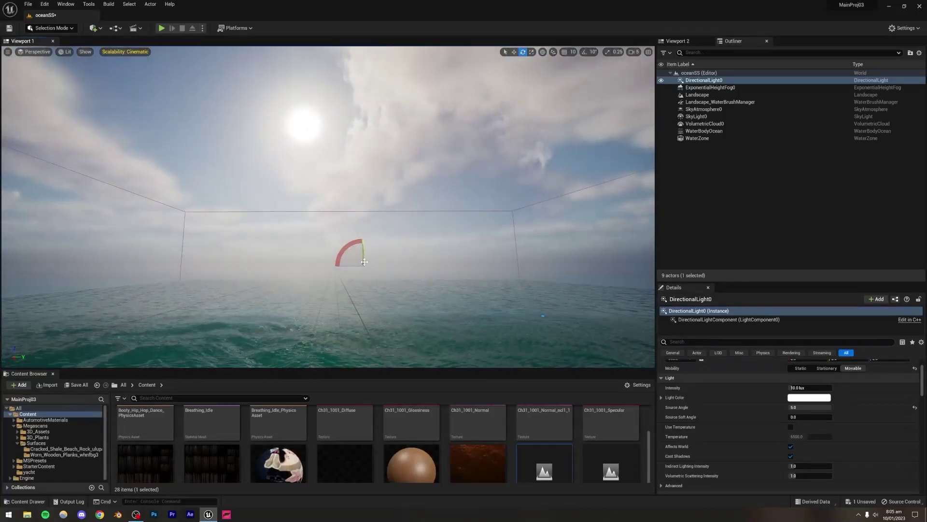
pyautogui.moveTo(364, 262)
pyautogui.mouseDown()
pyautogui.moveTo(362, 273)
pyautogui.moveTo(363, 264)
pyautogui.mouseUp()
# Set the directional light's Source Angle to 3, rotate the sun sideways to the middle of the horizon, and save the level
pyautogui.click(810, 408)
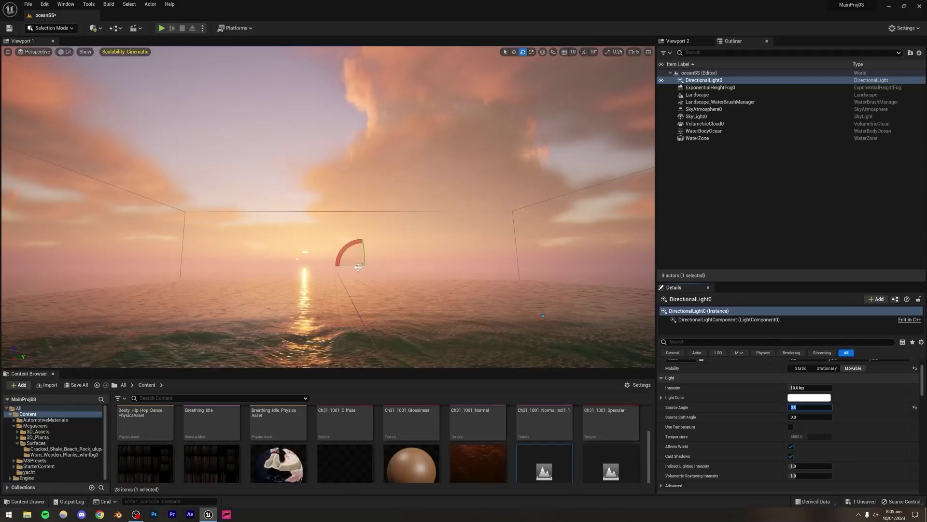
pyautogui.moveTo(358, 267); pyautogui.dragTo(362, 269)
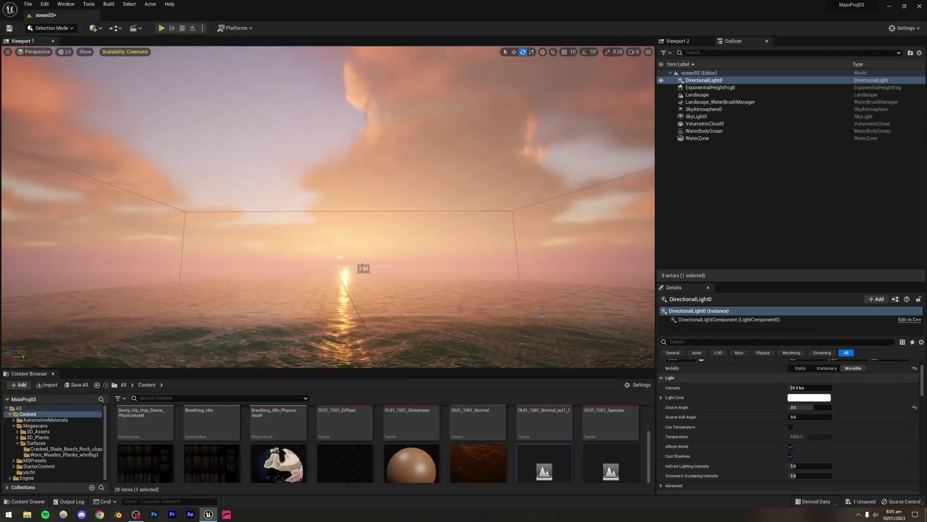
pyautogui.press('Escape')
pyautogui.hotkey('ctrl', 's')
# Select the Water Body Ocean and open its Water_Material_Ocean material instance, placing the window beside the ocean view
pyautogui.moveTo(362, 268); pyautogui.dragTo(362, 341, button='right')
pyautogui.press('w')
pyautogui.moveTo(358, 153); pyautogui.dragTo(356, 217, button='right')
pyautogui.click(363, 269)
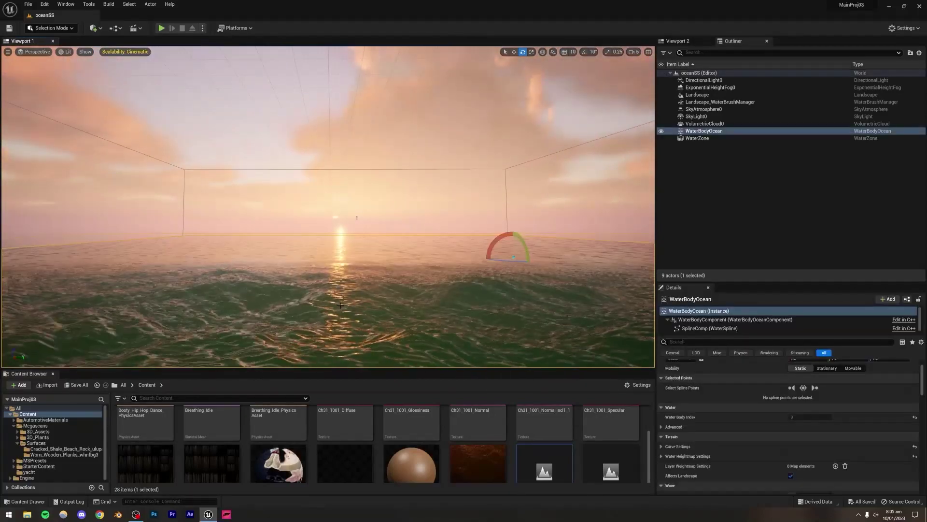
pyautogui.moveTo(362, 268); pyautogui.dragTo(362, 269, button='right')
pyautogui.press('e')
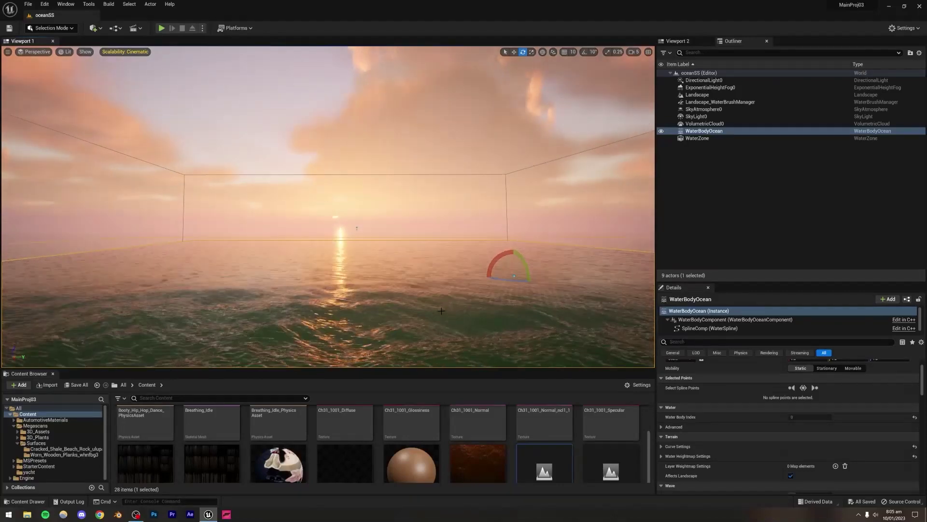
pyautogui.scroll(3, 746, 418)
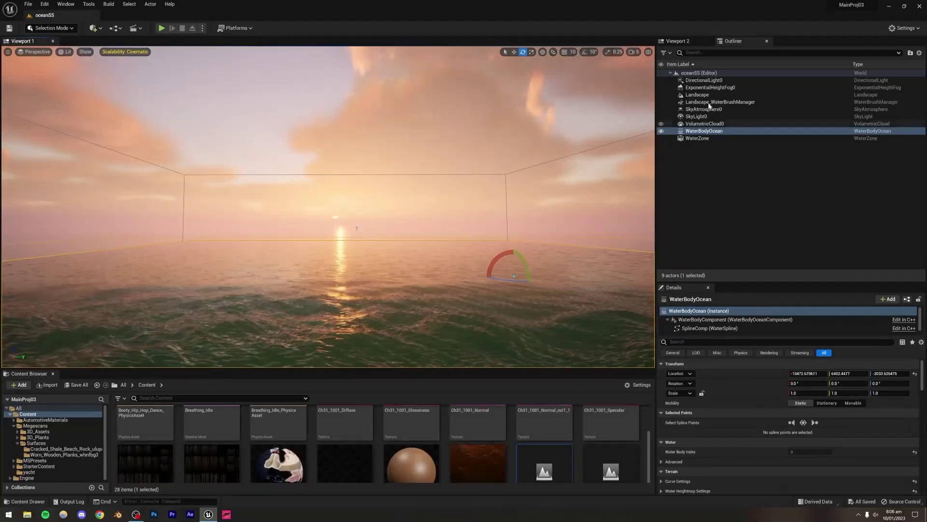
pyautogui.scroll(-10, 728, 439)
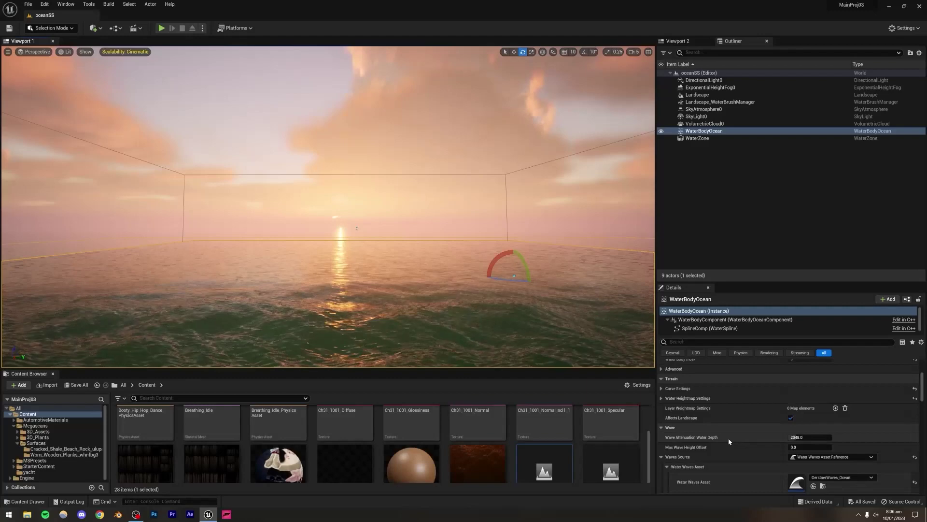
pyautogui.scroll(-10, 729, 436)
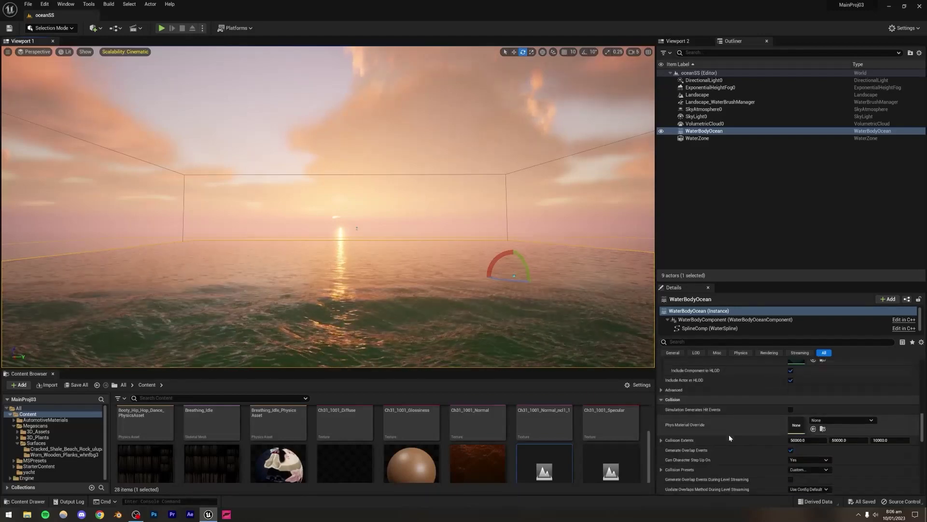
pyautogui.scroll(-4, 729, 433)
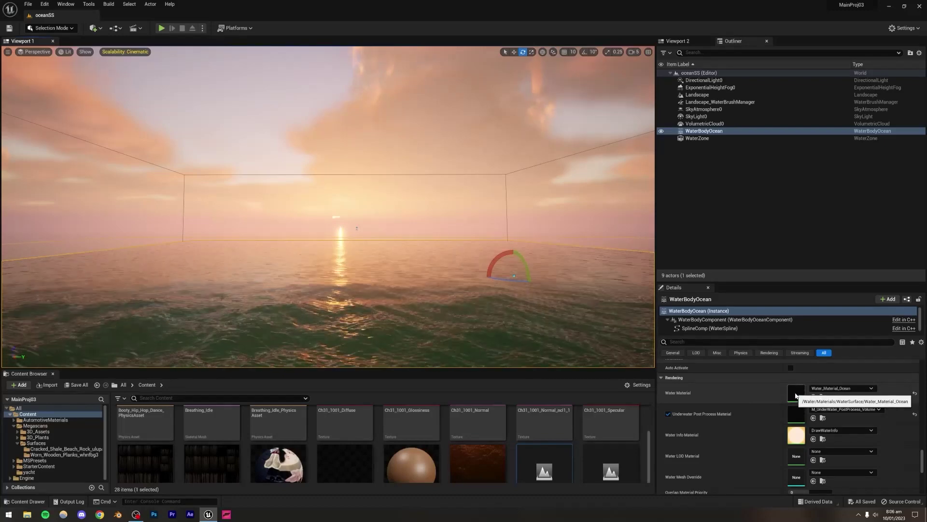
pyautogui.doubleClick(796, 393)
pyautogui.moveTo(732, 193); pyautogui.dragTo(738, 113)
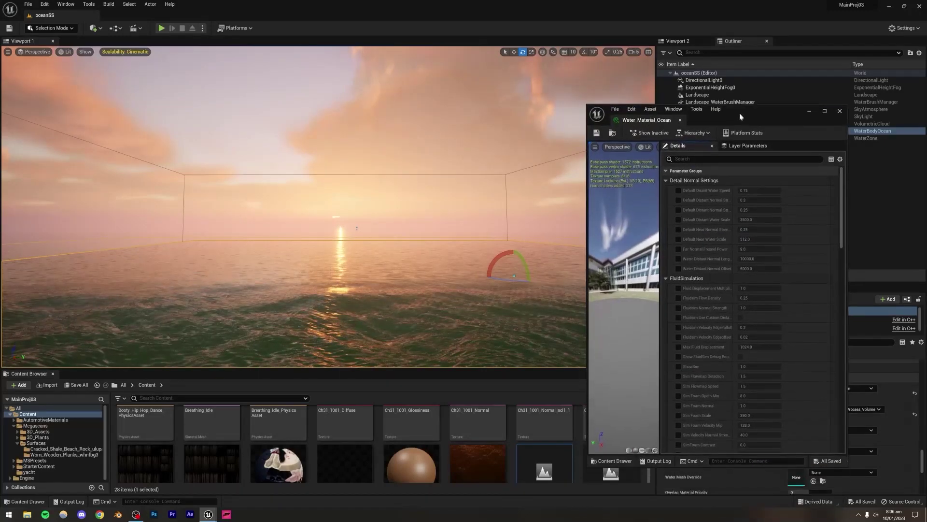
# Turn off the Absorption override in the ocean material's global vector parameters and check the water colour up close
pyautogui.scroll(-5, 705, 247)
pyautogui.scroll(-10, 705, 247)
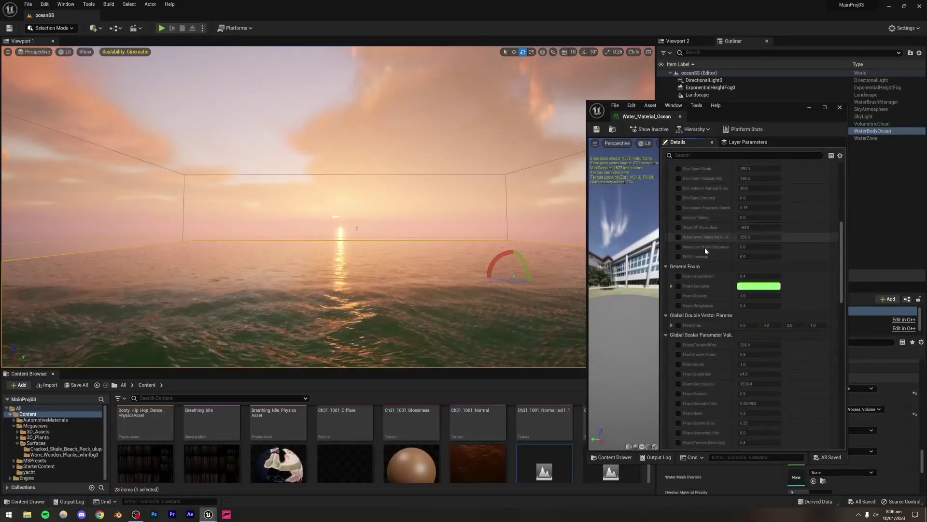
pyautogui.scroll(-8, 705, 247)
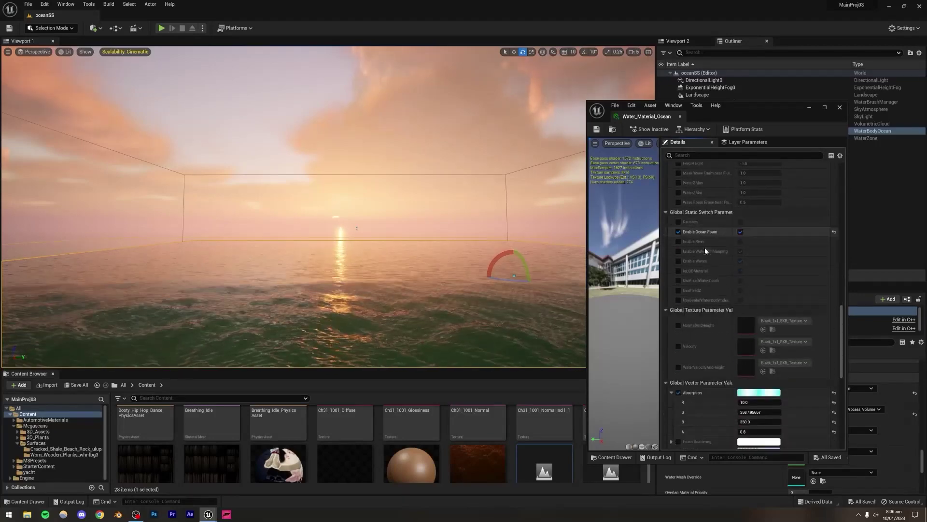
pyautogui.click(679, 277)
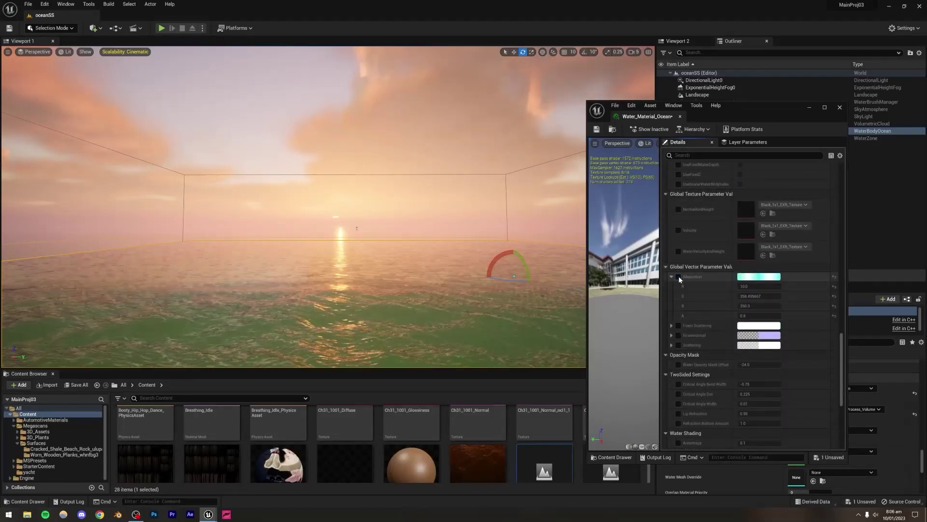
pyautogui.moveTo(352, 279); pyautogui.dragTo(342, 310, button='right')
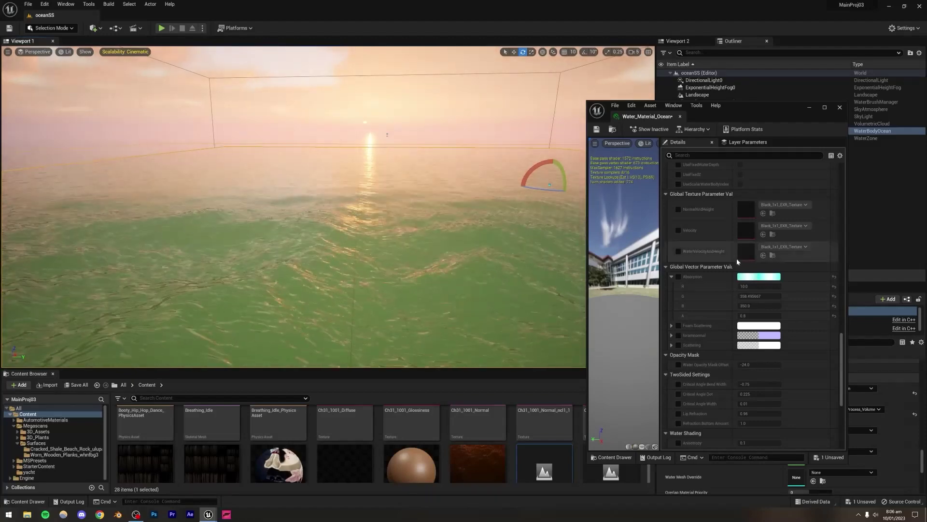
# Turn the Absorption override back on in the ocean material and set its alpha to 5
pyautogui.click(679, 277)
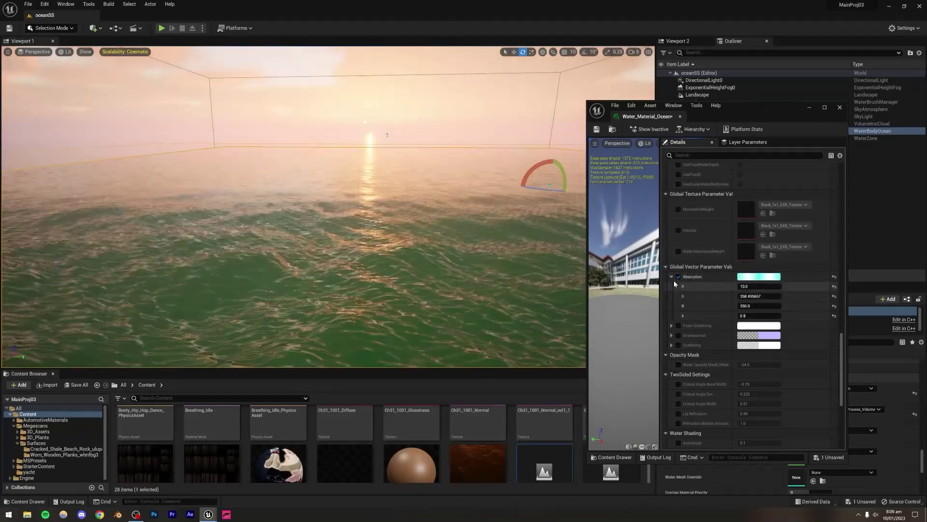
pyautogui.click(752, 315)
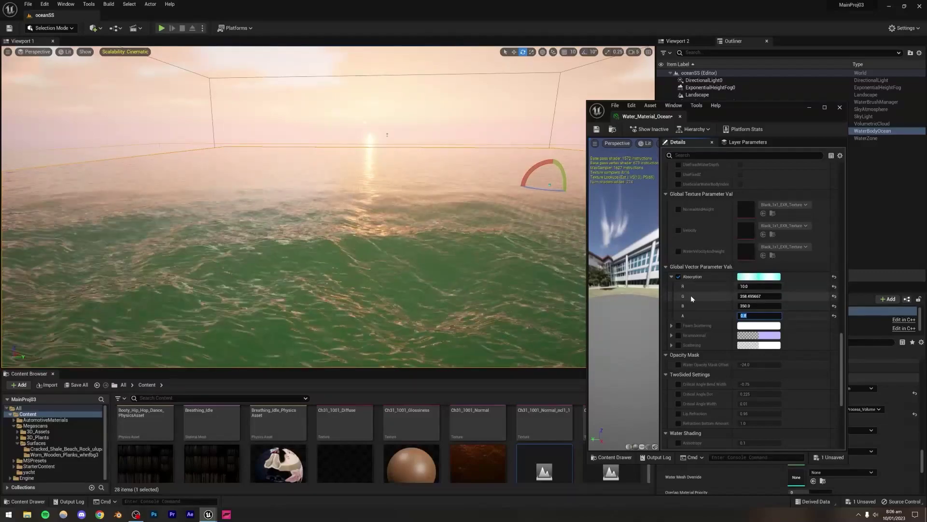
pyautogui.write('5')
pyautogui.press('Return')
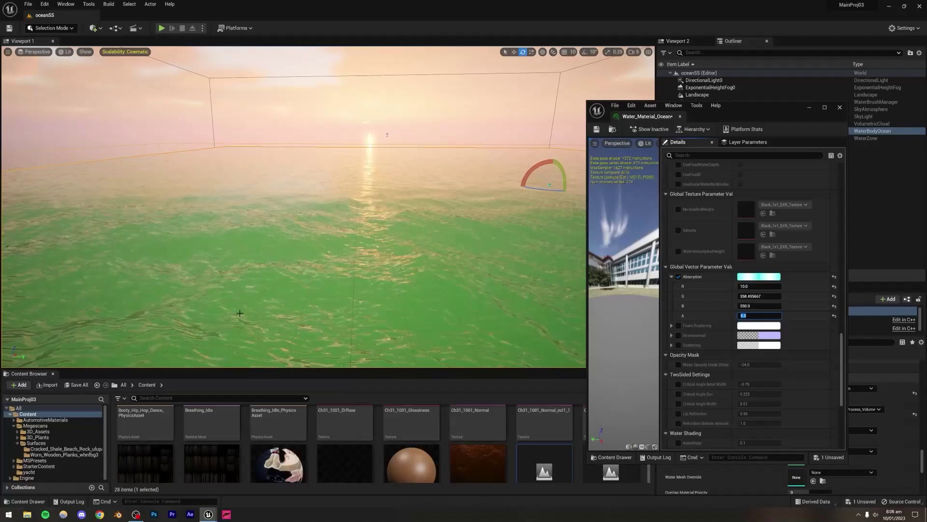
pyautogui.moveTo(328, 207); pyautogui.dragTo(372, 200, button='right')
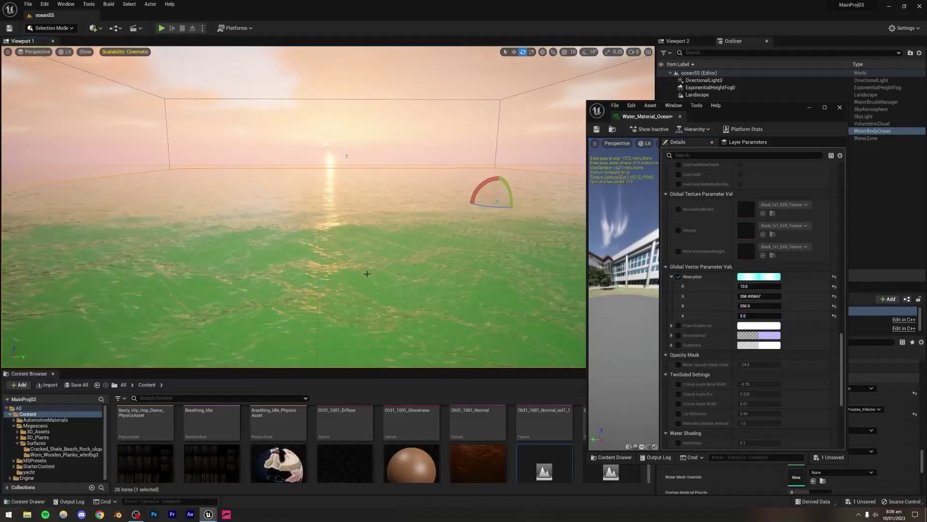
# Try an Absorption alpha of 0.2, settle on 0.7, and view the ocean without the material window in the way
pyautogui.click(770, 316)
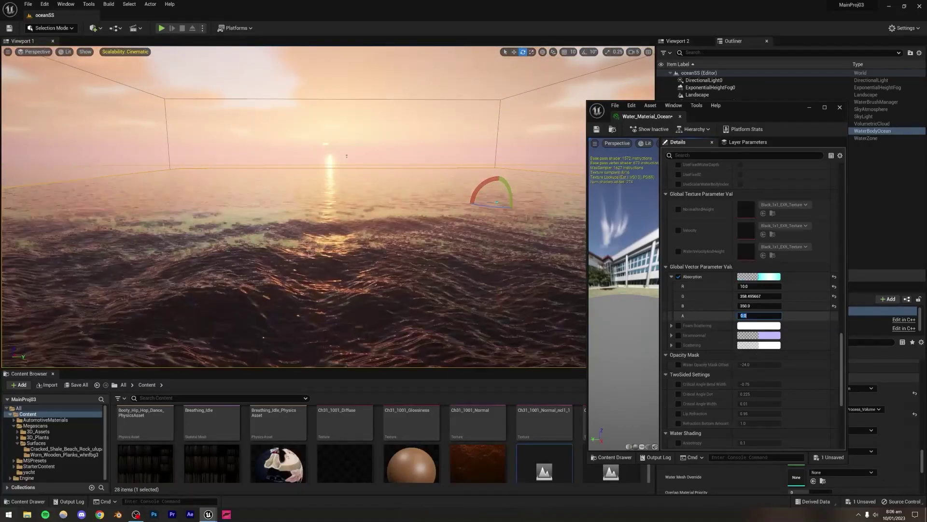
pyautogui.moveTo(434, 217); pyautogui.dragTo(430, 277, button='right')
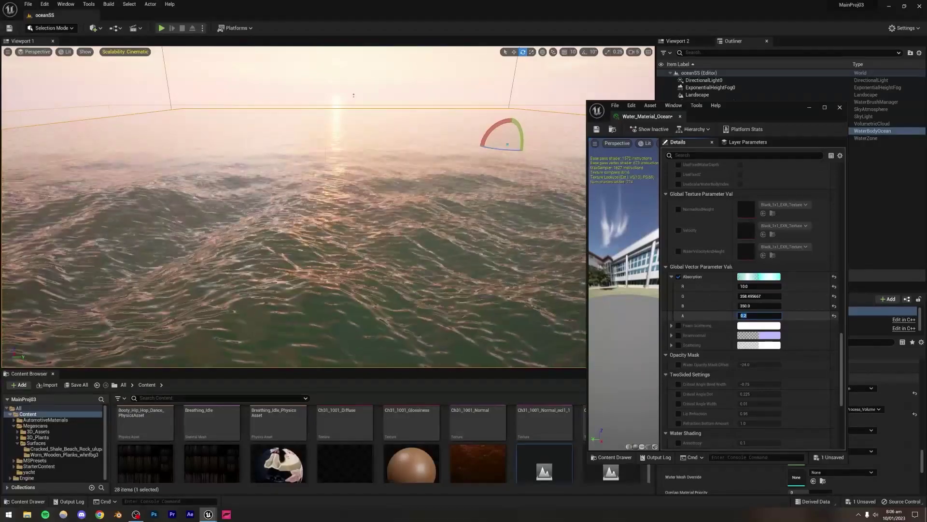
pyautogui.moveTo(435, 217); pyautogui.dragTo(446, 131, button='right')
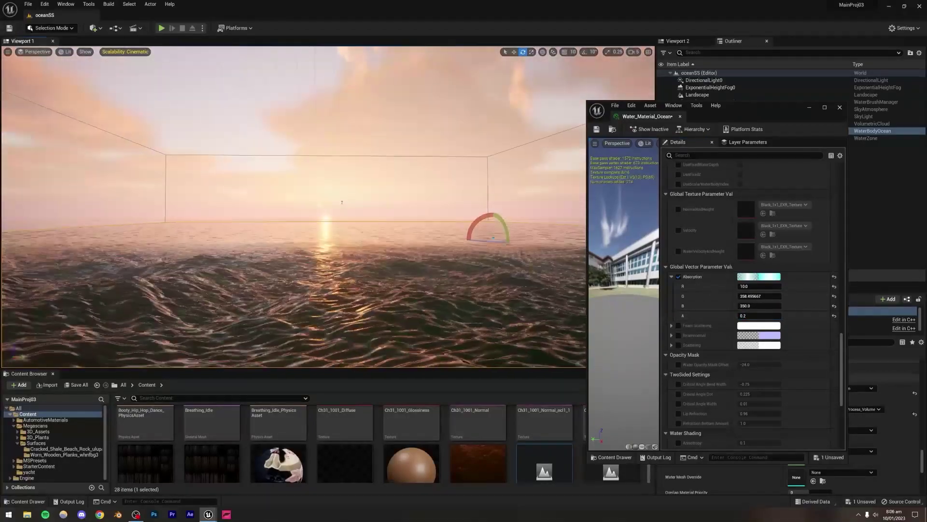
pyautogui.click(747, 316)
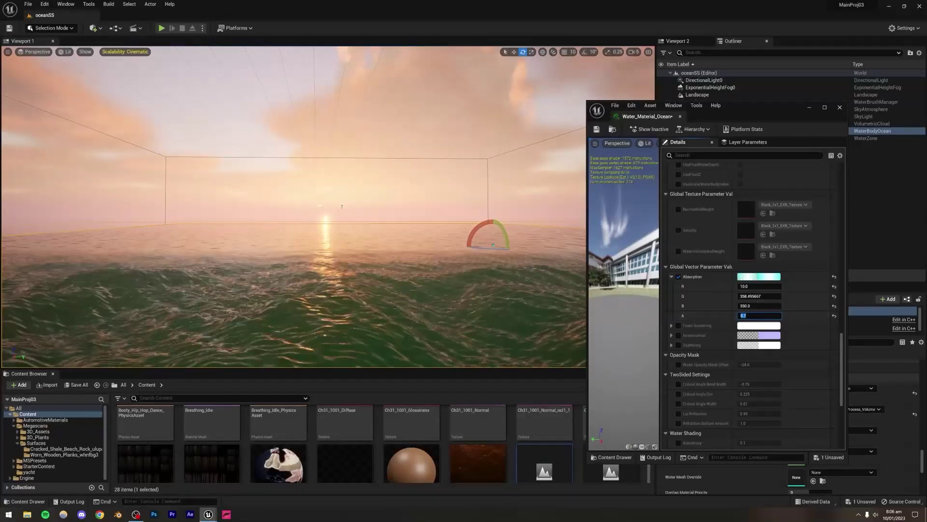
pyautogui.click(358, 191)
pyautogui.moveTo(739, 114); pyautogui.dragTo(432, 324)
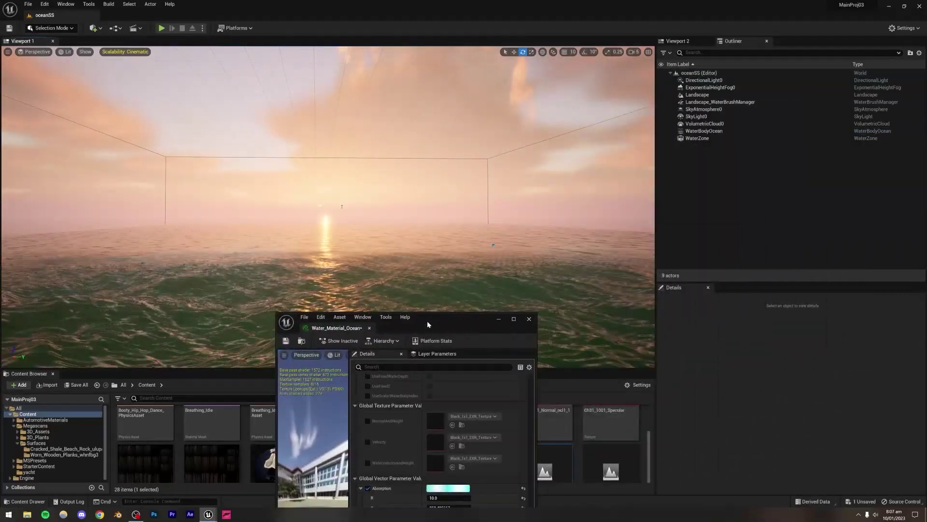
pyautogui.click(315, 208)
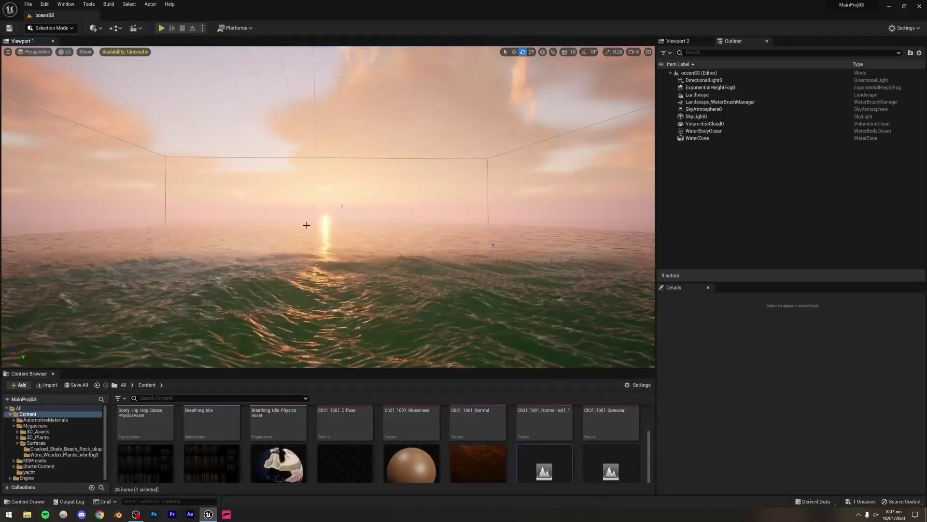
pyautogui.moveTo(322, 203); pyautogui.dragTo(316, 221, button='right')
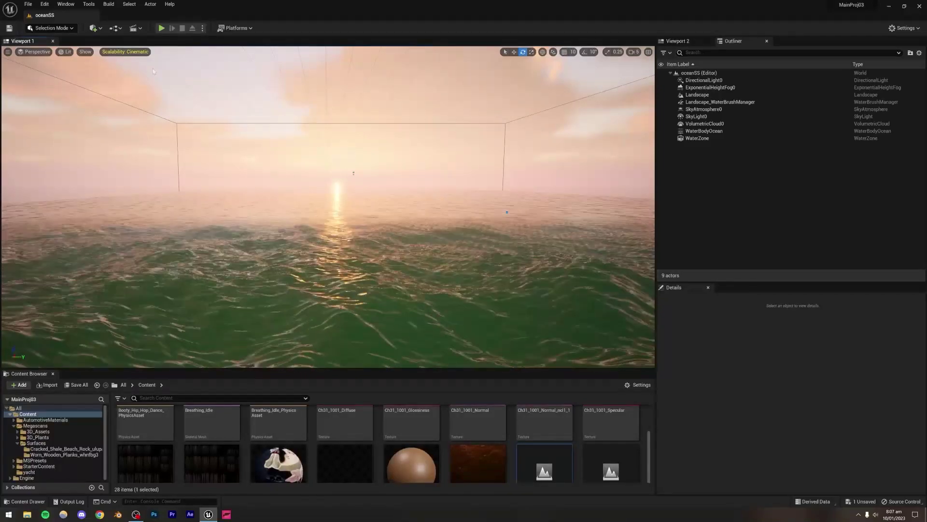
# Add a PostProcessVolume to the level and move it down to the shore beside the ocean
pyautogui.click(94, 29)
pyautogui.moveTo(113, 129)
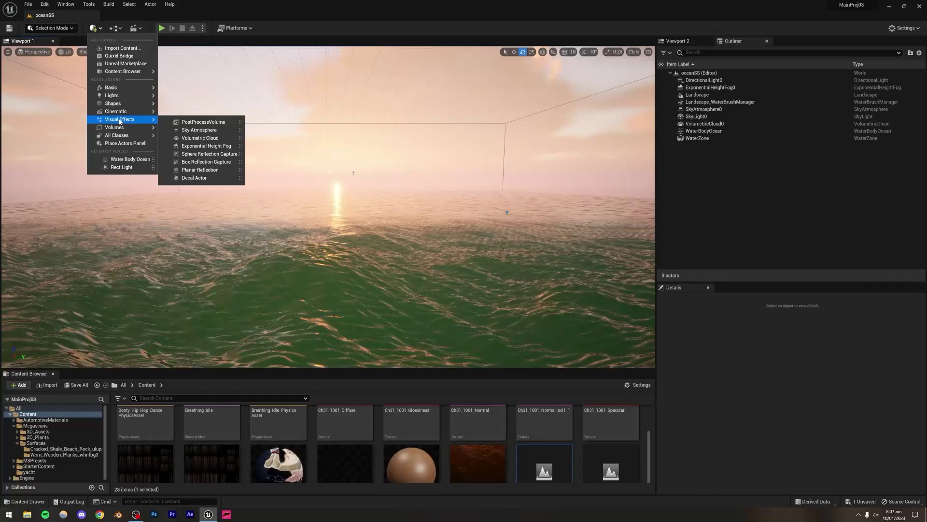
pyautogui.click(182, 122)
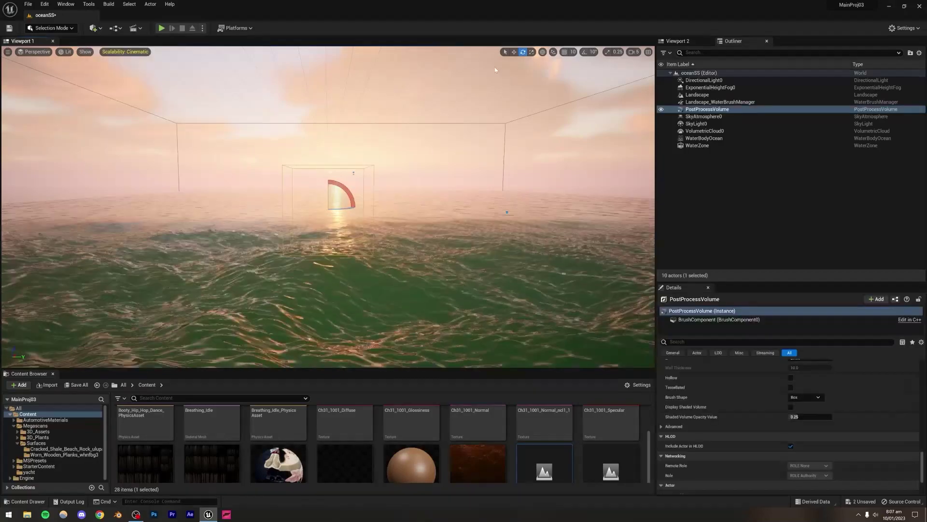
pyautogui.click(513, 52)
pyautogui.moveTo(338, 203); pyautogui.dragTo(406, 196, button='right')
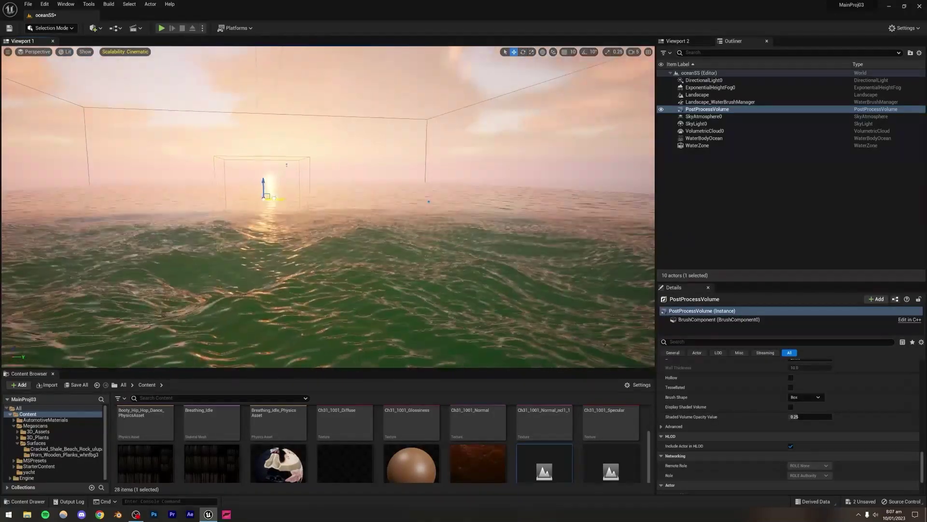
pyautogui.moveTo(276, 197); pyautogui.dragTo(556, 195)
pyautogui.moveTo(536, 299); pyautogui.dragTo(533, 345)
pyautogui.moveTo(445, 253); pyautogui.dragTo(536, 353, button='right')
pyautogui.moveTo(438, 243); pyautogui.dragTo(434, 339)
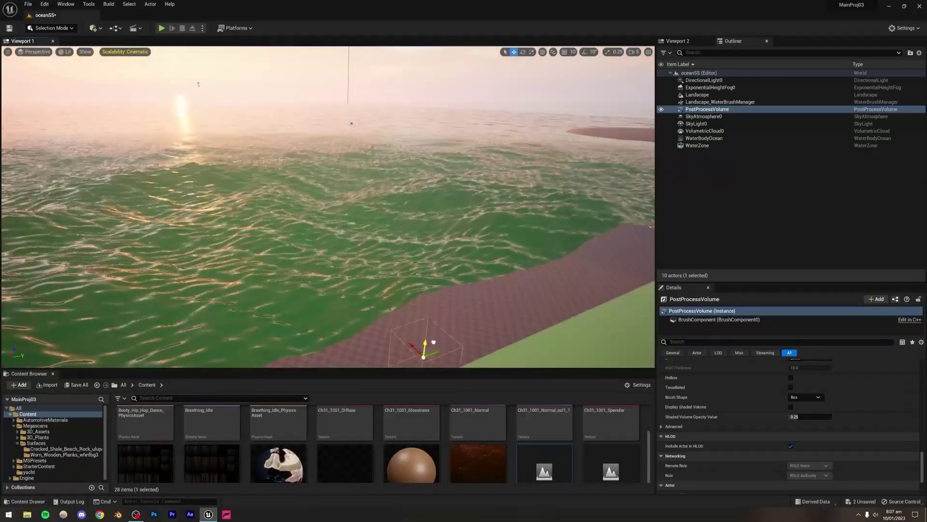
# Enable Infinite Extent (Unbound) on the PostProcessVolume and bring its full list of settings back
pyautogui.moveTo(485, 270); pyautogui.dragTo(459, 293, button='right')
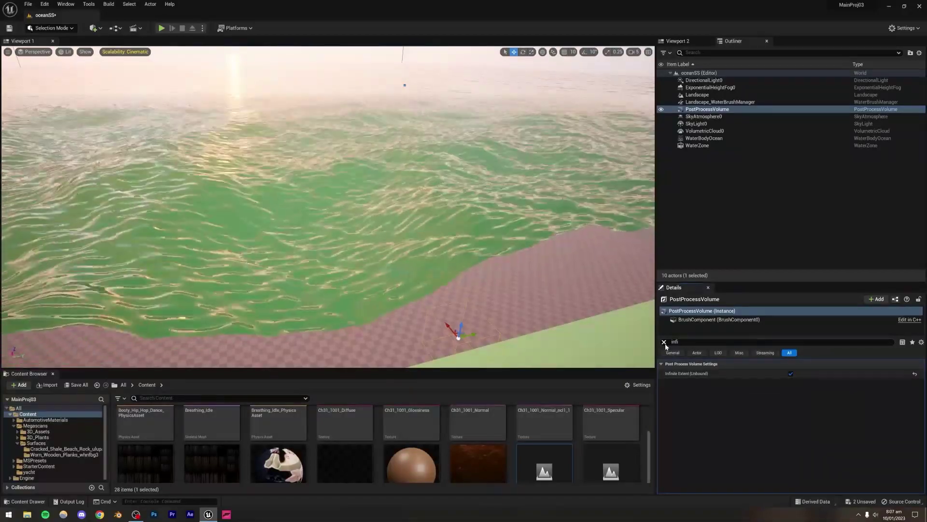
pyautogui.click(665, 343)
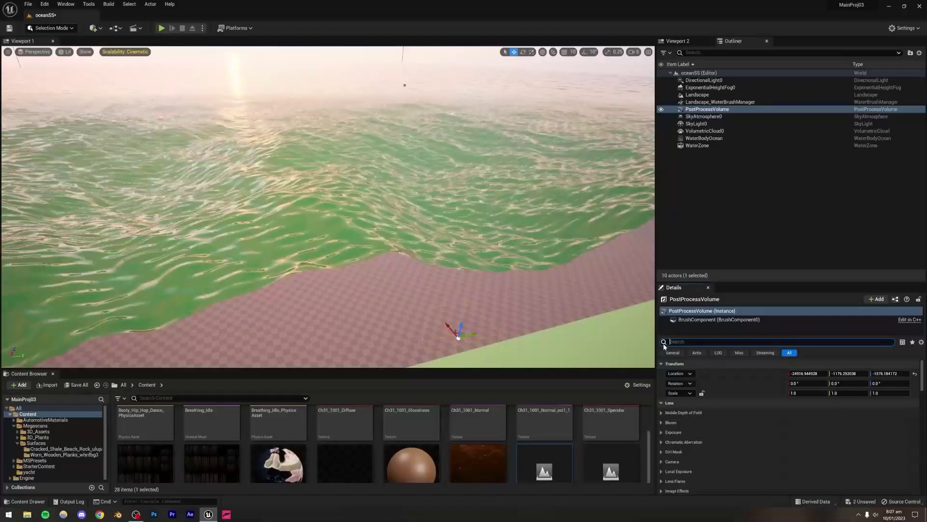
pyautogui.scroll(-3, 719, 408)
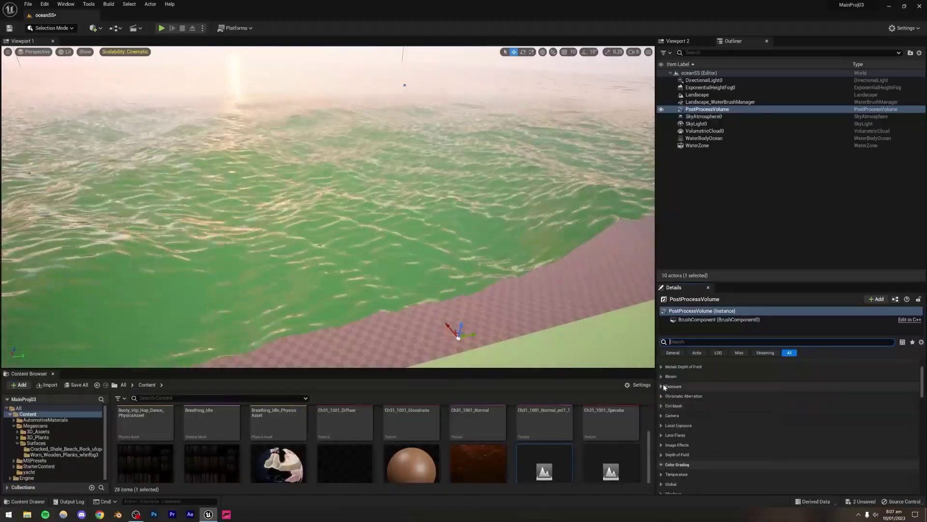
# Override the volume's exposure with Metering Mode set to Manual and Exposure Compensation set to 10
pyautogui.click(662, 386)
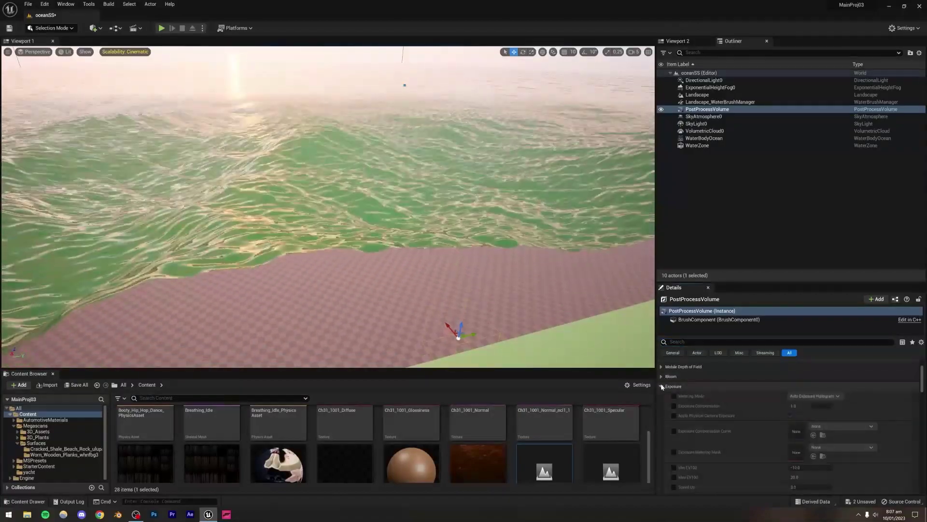
pyautogui.click(674, 396)
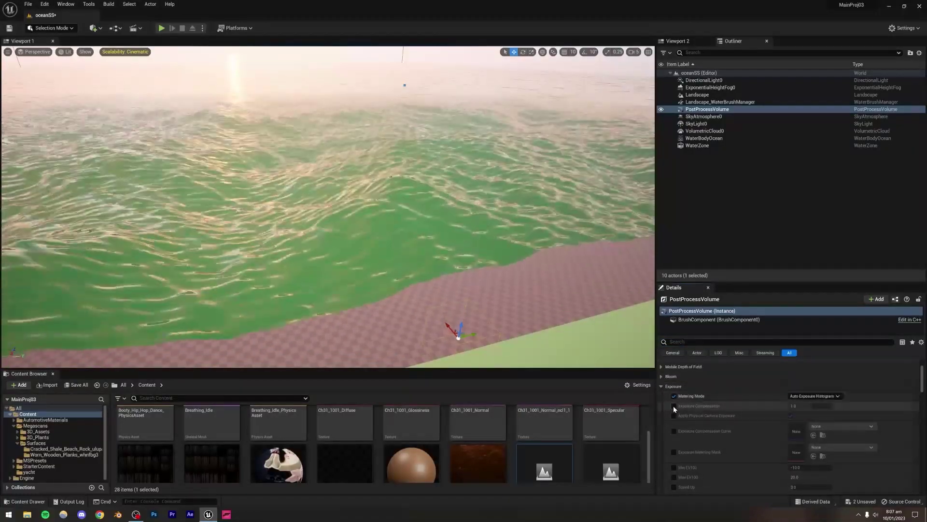
pyautogui.click(674, 405)
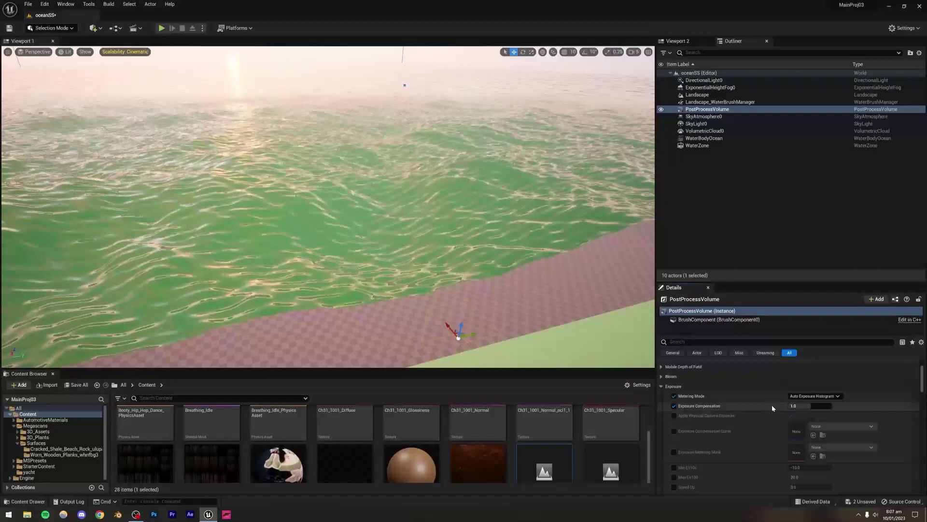
pyautogui.click(811, 396)
pyautogui.click(803, 417)
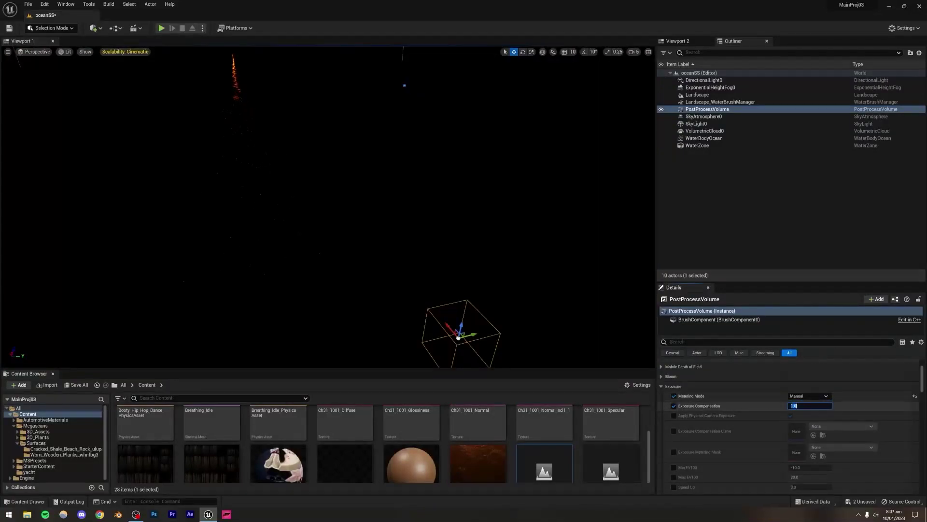
pyautogui.write('10')
pyautogui.press('Return')
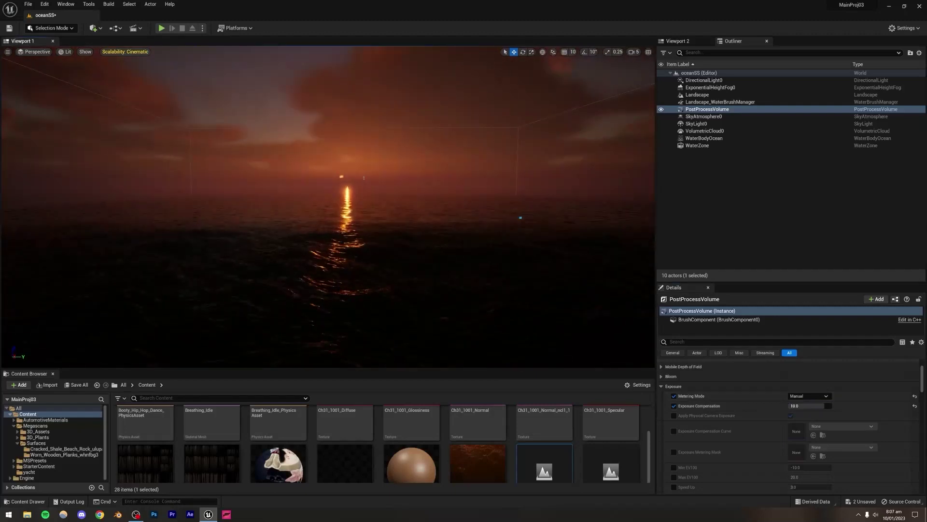
# Raise the PostProcessVolume's Exposure Compensation to 11 and save the level
pyautogui.click(804, 406)
pyautogui.write('11')
pyautogui.press('Return')
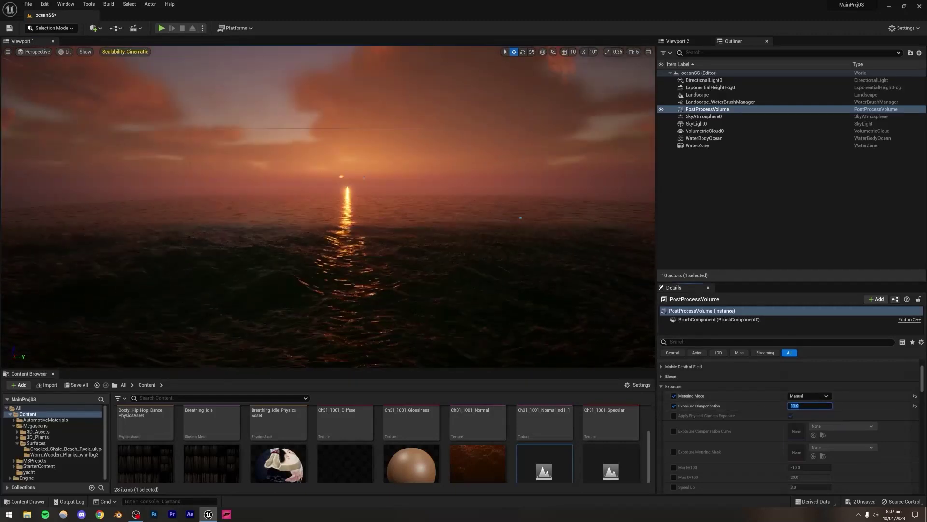
pyautogui.hotkey('ctrl', 's')
# Select the Water Body Ocean and reopen its Water_Material_Ocean instance, placing the window beside the ocean view
pyautogui.click(410, 144)
pyautogui.click(410, 270)
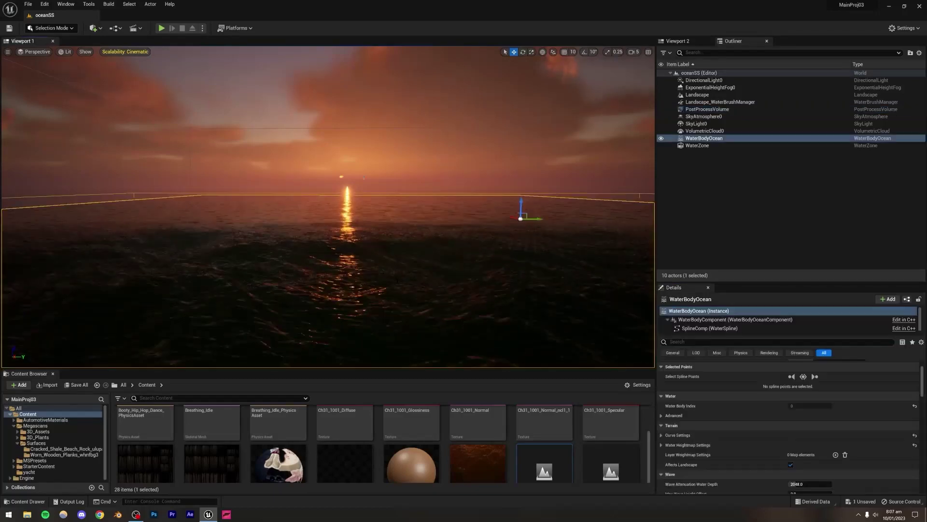
pyautogui.moveTo(364, 178); pyautogui.dragTo(349, 166, button='right')
pyautogui.press('e')
pyautogui.moveTo(480, 296); pyautogui.dragTo(477, 305, button='right')
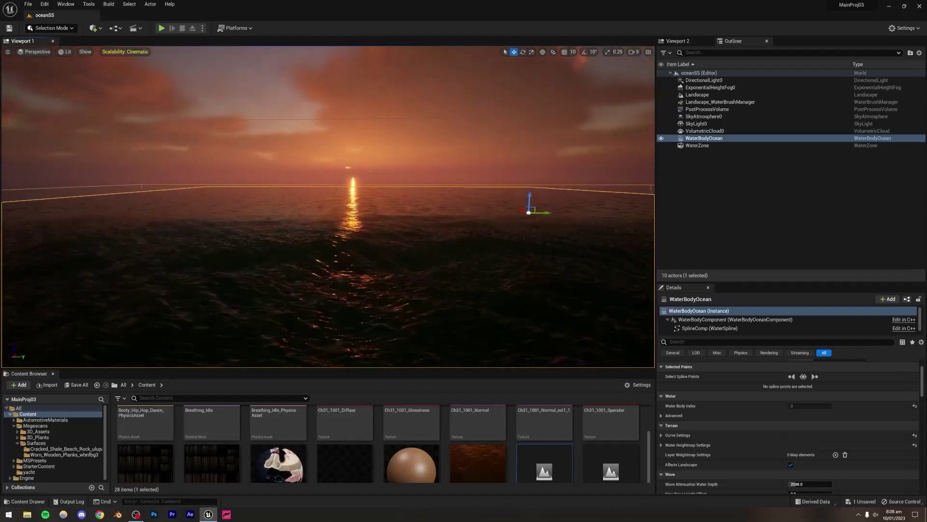
pyautogui.click(723, 255)
pyautogui.click(456, 240)
pyautogui.scroll(-8, 744, 443)
pyautogui.scroll(-10, 744, 424)
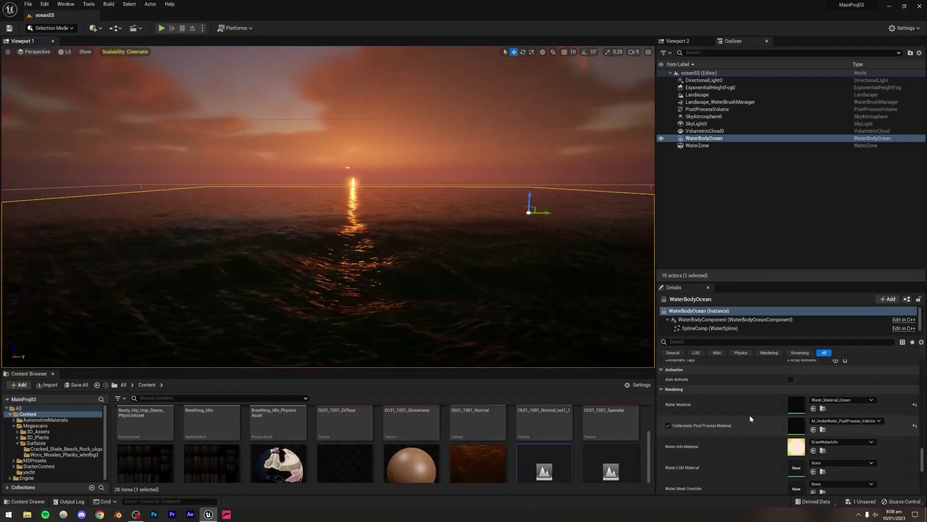
pyautogui.doubleClick(797, 404)
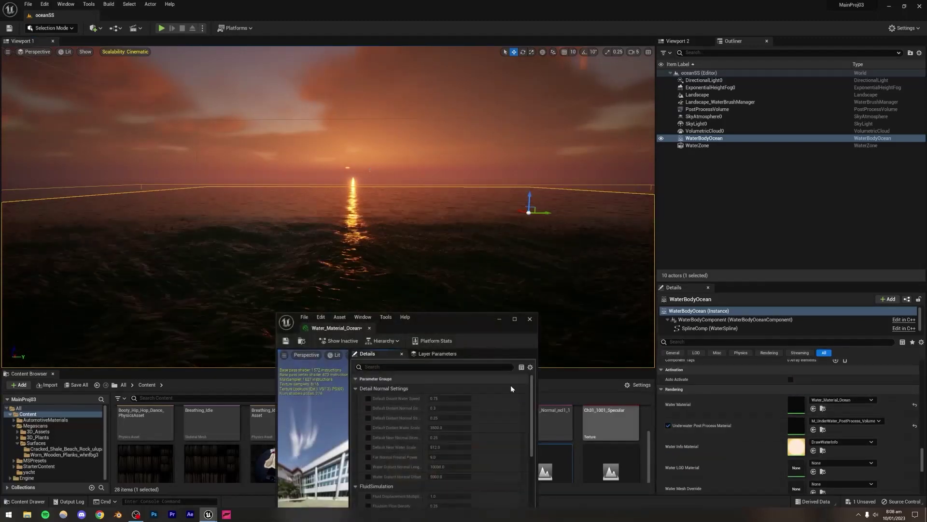
pyautogui.moveTo(444, 320); pyautogui.dragTo(692, 193)
# Set the Absorption alpha to 1 in the ocean material's global vector parameters and check the water
pyautogui.scroll(-10, 665, 363)
pyautogui.scroll(-15, 653, 373)
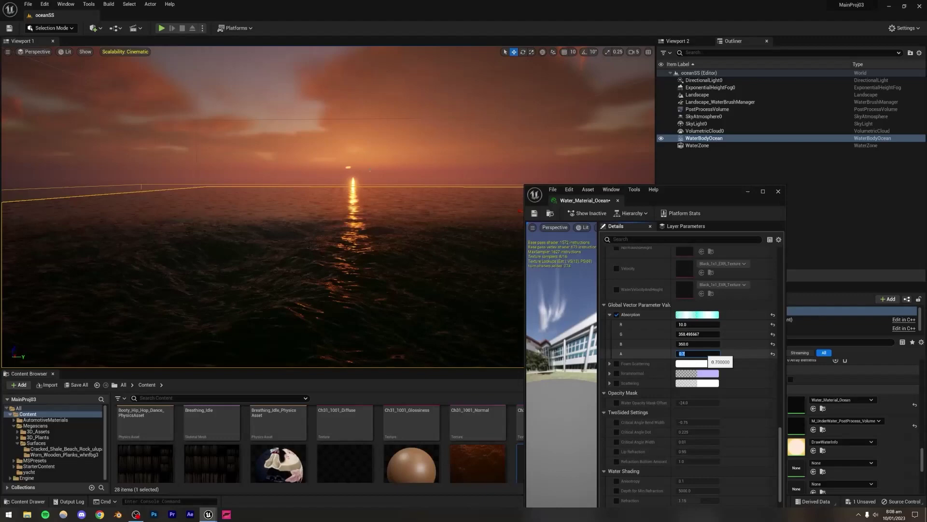
pyautogui.moveTo(386, 290); pyautogui.dragTo(394, 310, button='right')
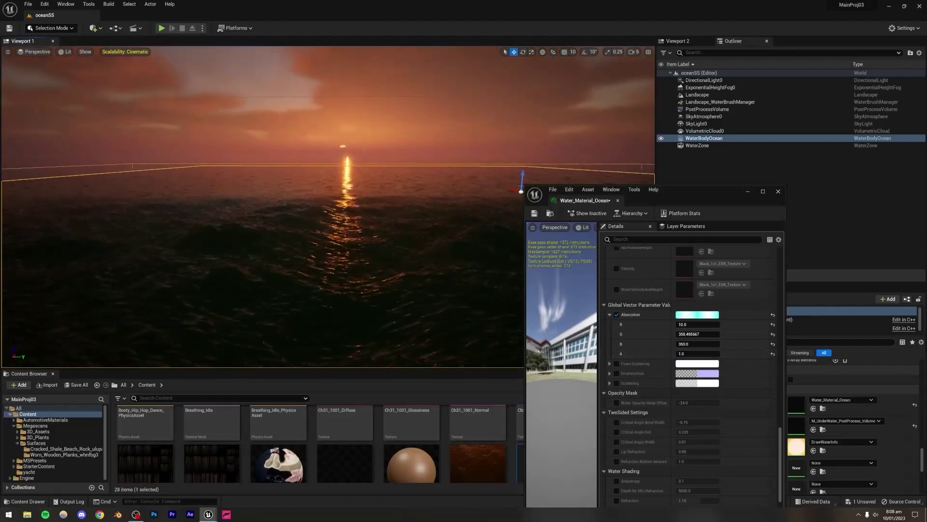
# Try a darker turquoise Absorption colour and an alpha of about 0.88, and undo these changes
pyautogui.click(683, 315)
pyautogui.moveTo(793, 351); pyautogui.dragTo(796, 368)
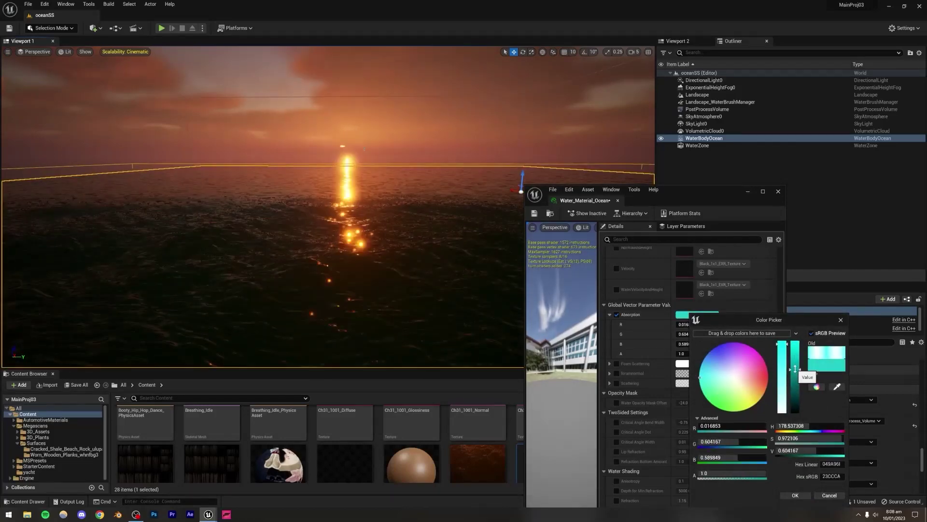
pyautogui.click(795, 495)
pyautogui.moveTo(696, 353); pyautogui.dragTo(696, 353)
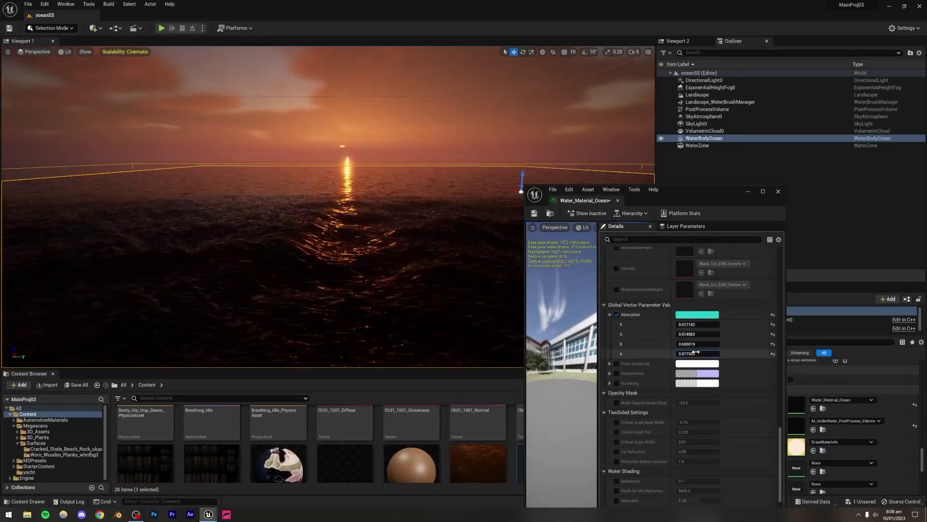
pyautogui.hotkey('ctrl', 'z')
pyautogui.click(697, 315)
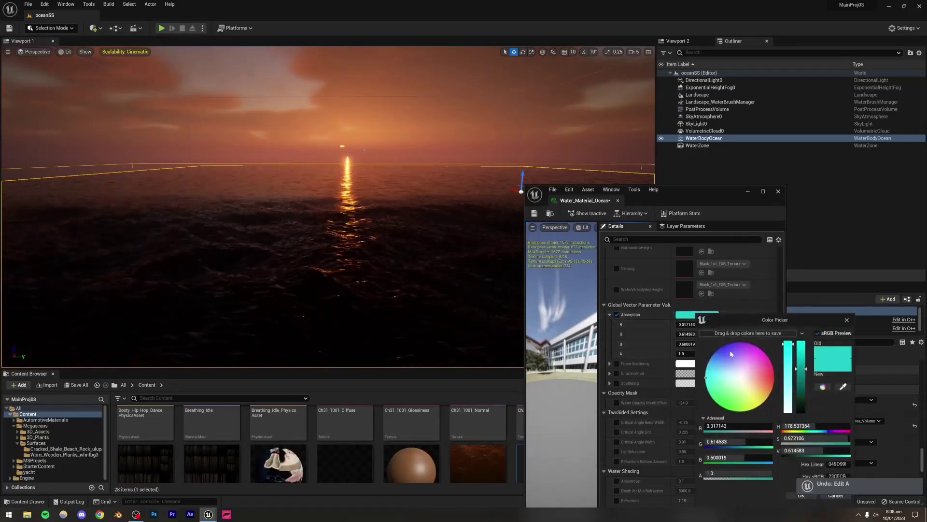
pyautogui.click(846, 319)
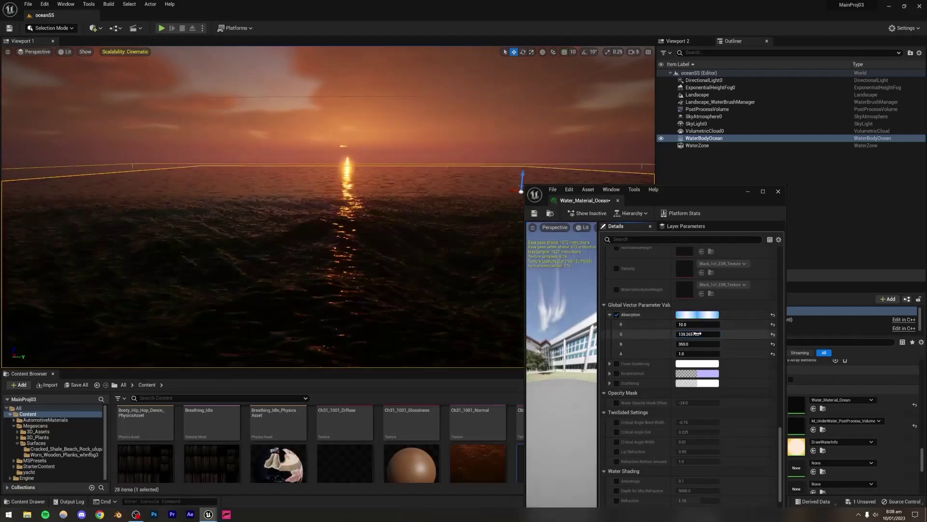
# Set the Absorption G value to about 139.27 and its alpha to 2
pyautogui.click(698, 353)
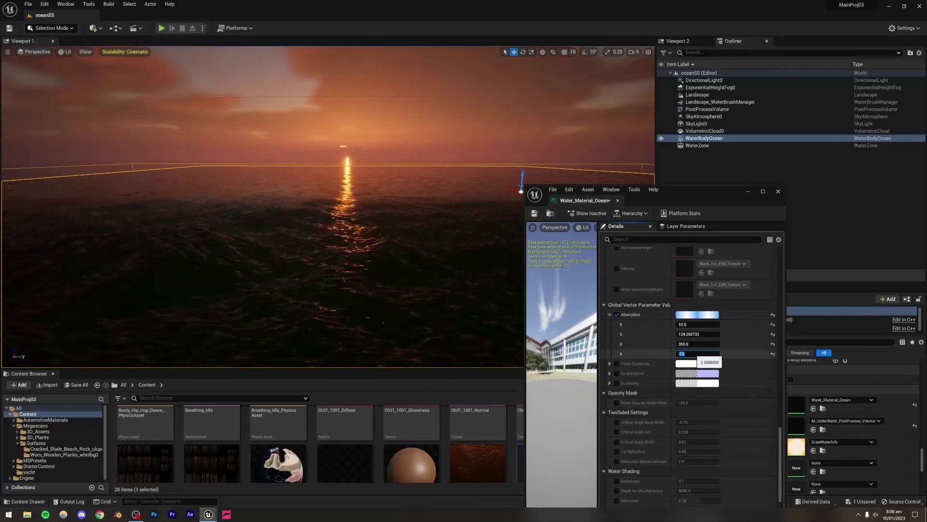
# Set the ocean material's Absorption alpha to 5 and lower its G value while checking the water
pyautogui.write('5')
pyautogui.press('Return')
pyautogui.moveTo(696, 335); pyautogui.dragTo(686, 334)
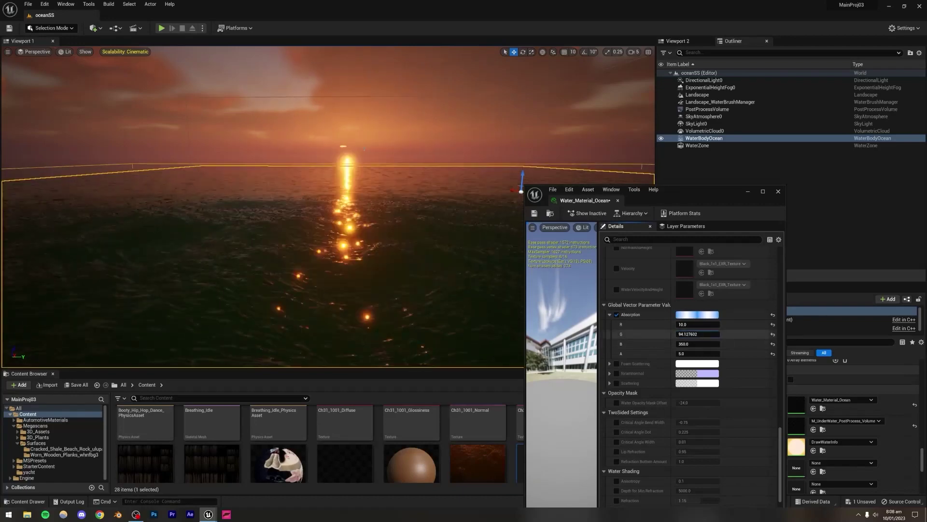
pyautogui.moveTo(719, 334); pyautogui.dragTo(714, 336)
pyautogui.moveTo(328, 206)
pyautogui.mouseDown(button='right')
pyautogui.moveTo(327, 290)
pyautogui.moveTo(334, 177)
pyautogui.moveTo(334, 212)
pyautogui.moveTo(331, 190)
pyautogui.moveTo(317, 209)
pyautogui.mouseUp(button='right')
pyautogui.press('Escape')
# Delete the Landscape beneath the ocean from the level, accepting the broken references
pyautogui.click(476, 289)
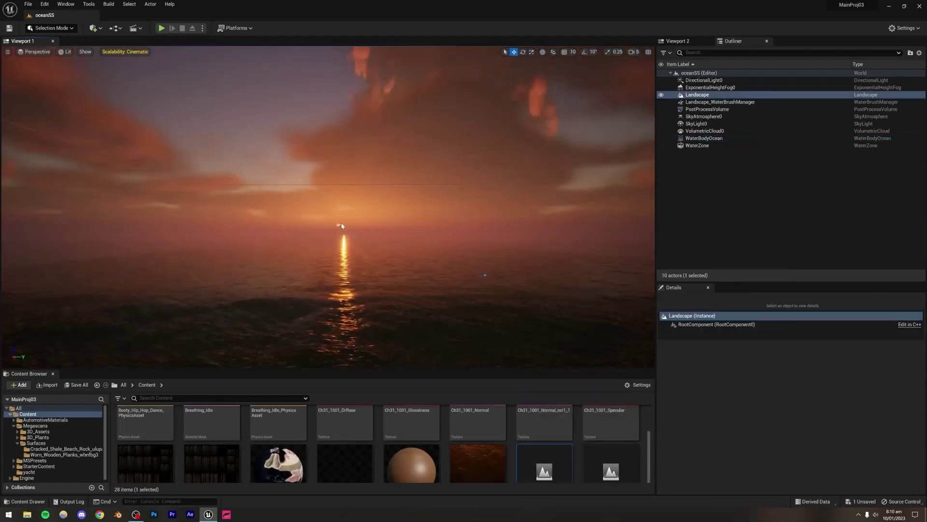
pyautogui.moveTo(487, 273)
pyautogui.mouseDown(button='right')
pyautogui.moveTo(468, 288)
pyautogui.moveTo(486, 278)
pyautogui.mouseUp(button='right')
pyautogui.moveTo(356, 257); pyautogui.dragTo(355, 258, button='right')
pyautogui.press('e')
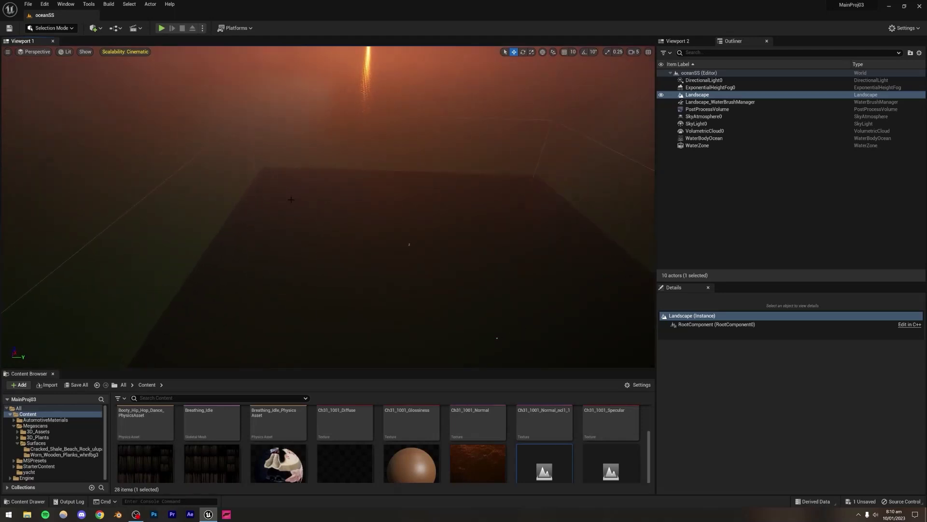
pyautogui.click(208, 180)
pyautogui.click(703, 216)
pyautogui.moveTo(475, 213); pyautogui.dragTo(514, 208, button='right')
pyautogui.click(707, 96)
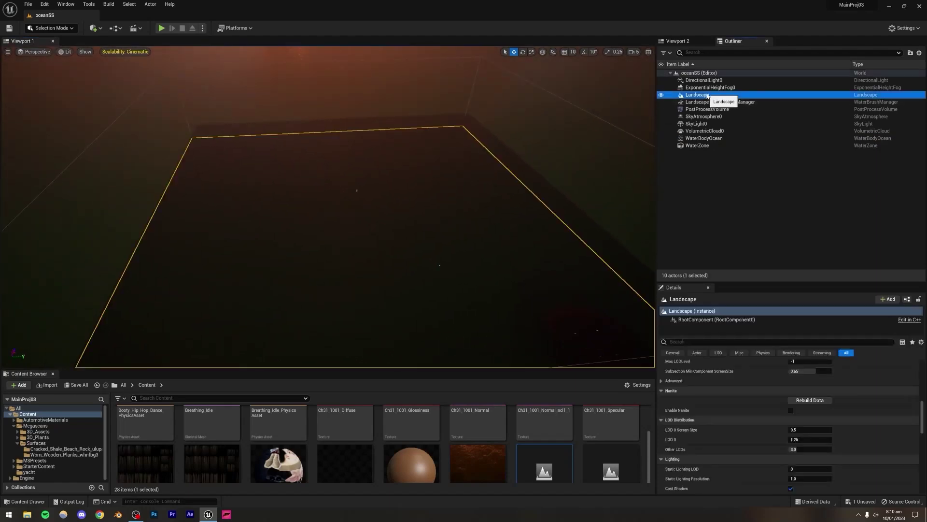
pyautogui.press('Delete')
pyautogui.click(491, 283)
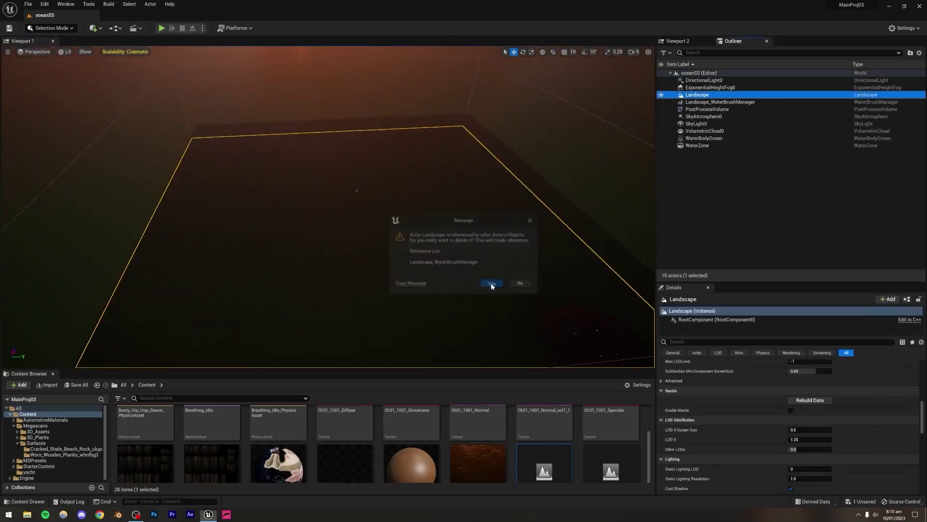
# Create a new landscape with a section size of 255×255 quads and return to Selection Mode
pyautogui.moveTo(483, 222); pyautogui.dragTo(382, 97, button='right')
pyautogui.press('q')
pyautogui.moveTo(328, 207); pyautogui.dragTo(385, 168, button='right')
pyautogui.press('e')
pyautogui.press('w')
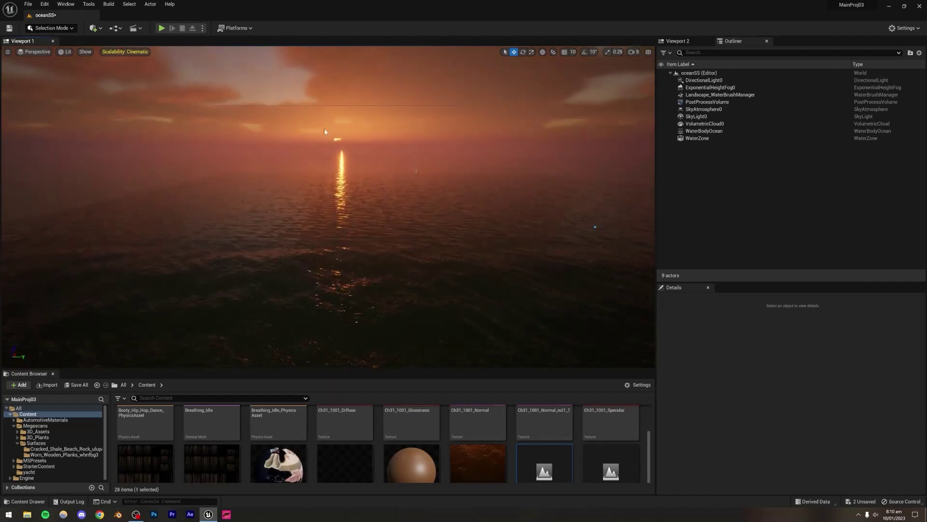
pyautogui.click(48, 28)
pyautogui.click(50, 46)
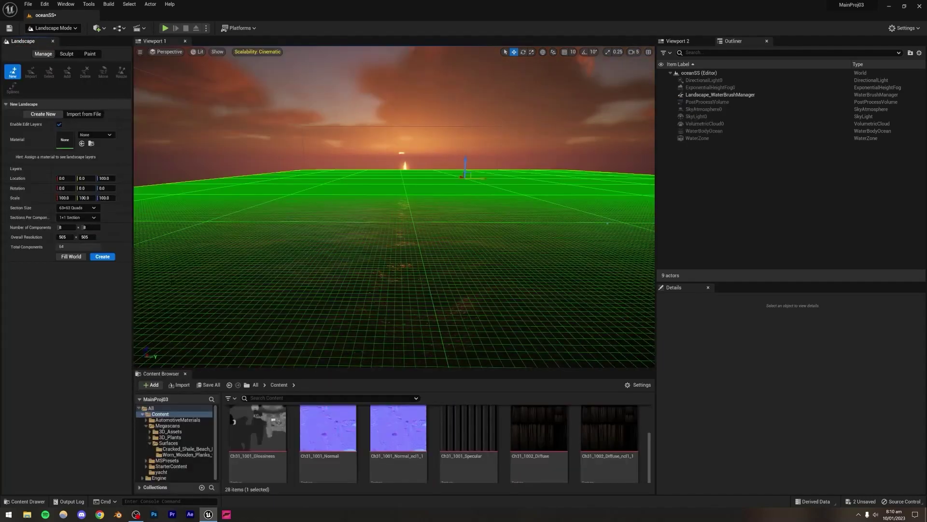
pyautogui.click(68, 209)
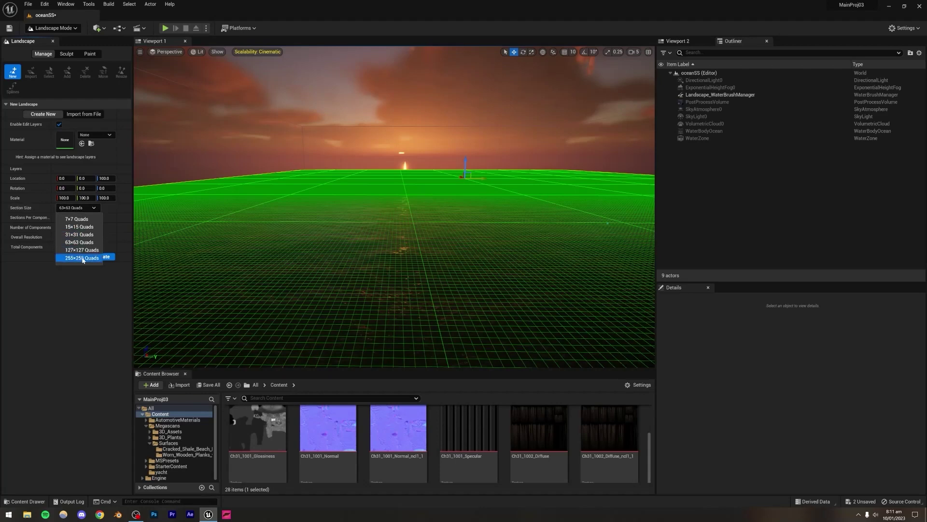
pyautogui.click(82, 257)
pyautogui.click(102, 257)
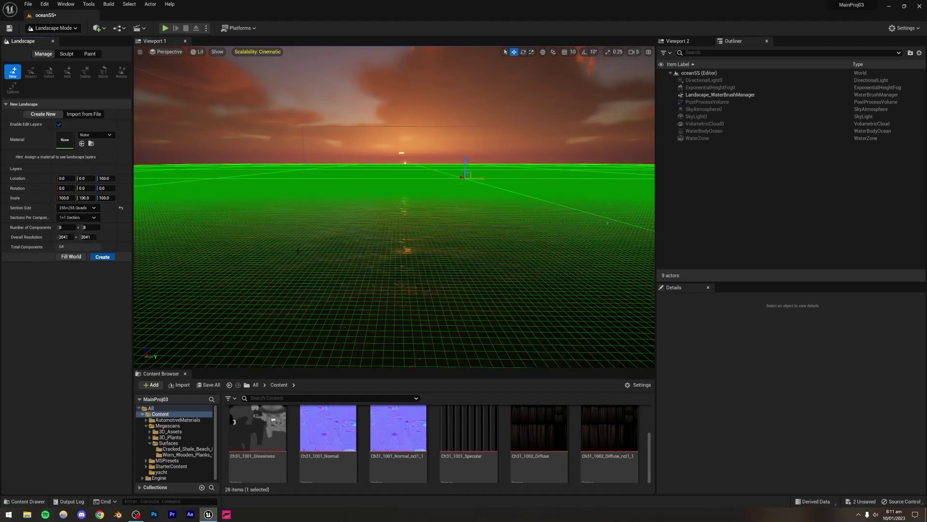
pyautogui.click(53, 27)
pyautogui.click(51, 36)
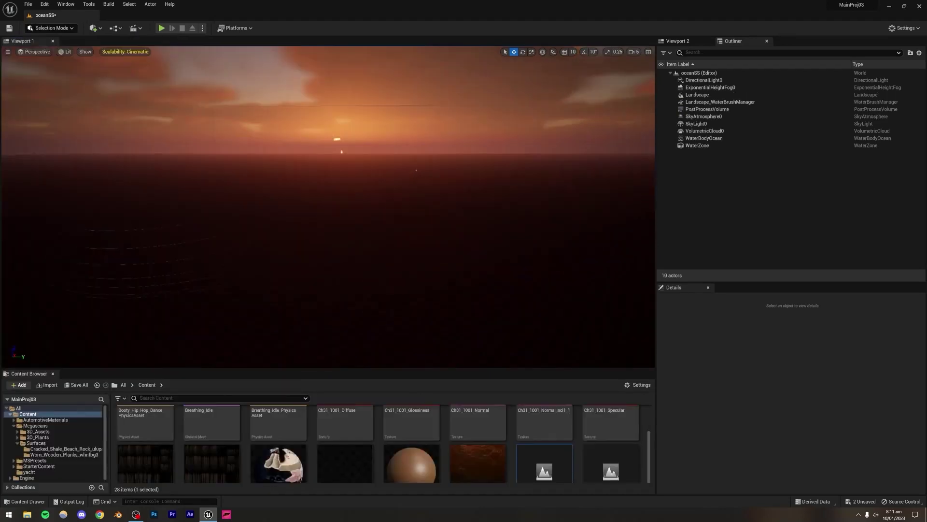
# Delete the WaterZone, WaterBodyOcean and Landscape_WaterBrushManager actors from the level
pyautogui.moveTo(328, 207); pyautogui.dragTo(343, 233, button='right')
pyautogui.moveTo(372, 279); pyautogui.dragTo(222, 315, button='right')
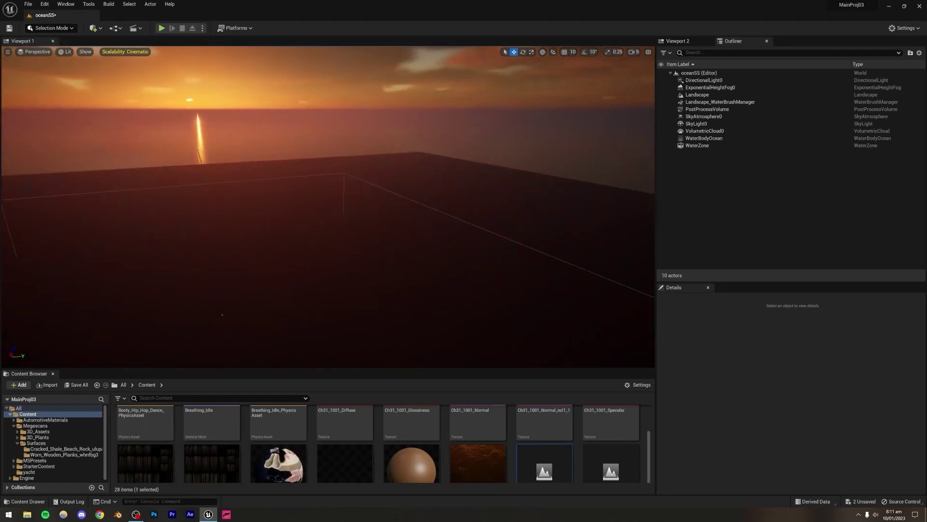
pyautogui.click(695, 146)
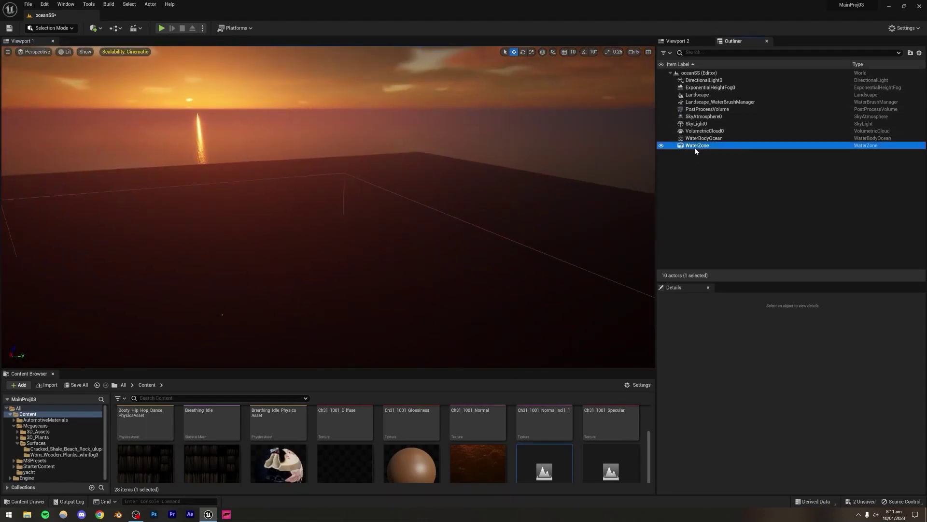
pyautogui.keyDown('ctrl'); pyautogui.click(699, 139); pyautogui.keyUp('ctrl')
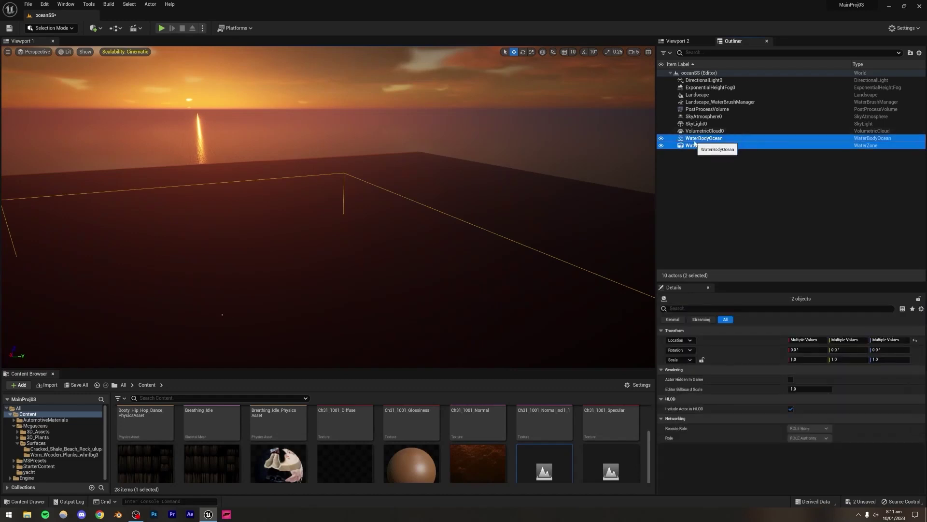
pyautogui.keyDown('ctrl'); pyautogui.click(695, 103); pyautogui.keyUp('ctrl')
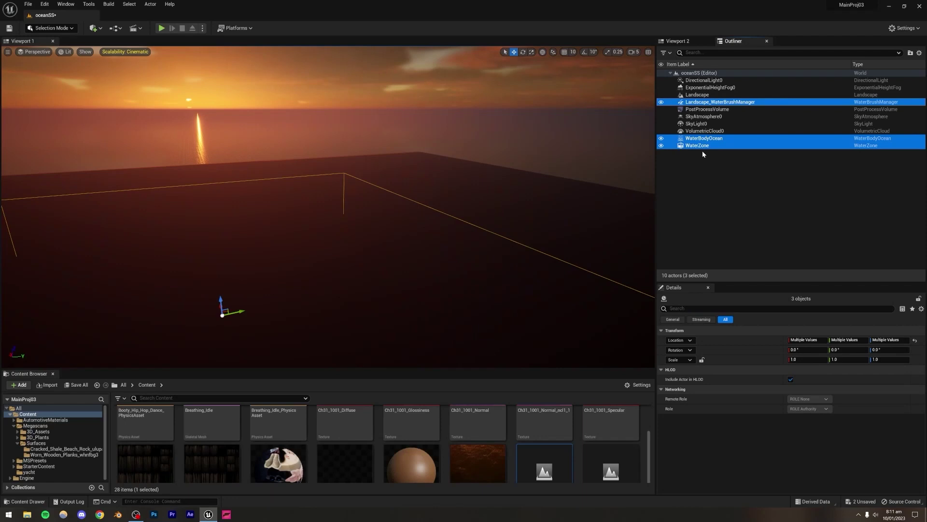
pyautogui.press('Delete')
pyautogui.click(452, 287)
pyautogui.moveTo(271, 147); pyautogui.dragTo(220, 121, button='right')
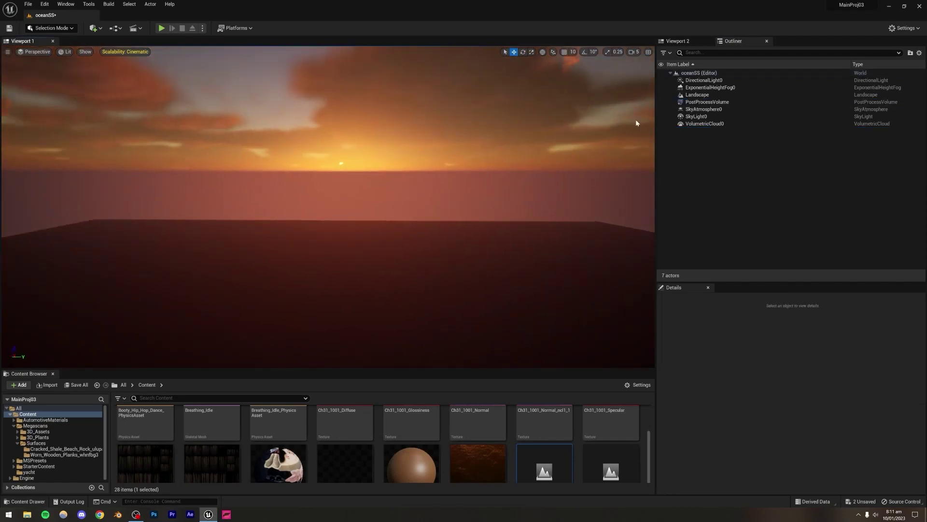
# Search the placeable actors for water and add a new Water Body Ocean to the level
pyautogui.click(94, 28)
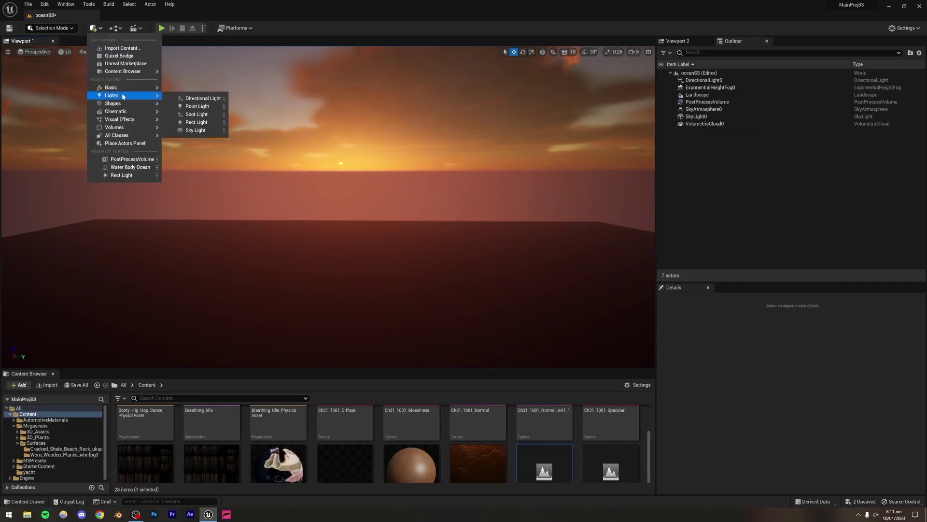
pyautogui.moveTo(111, 91)
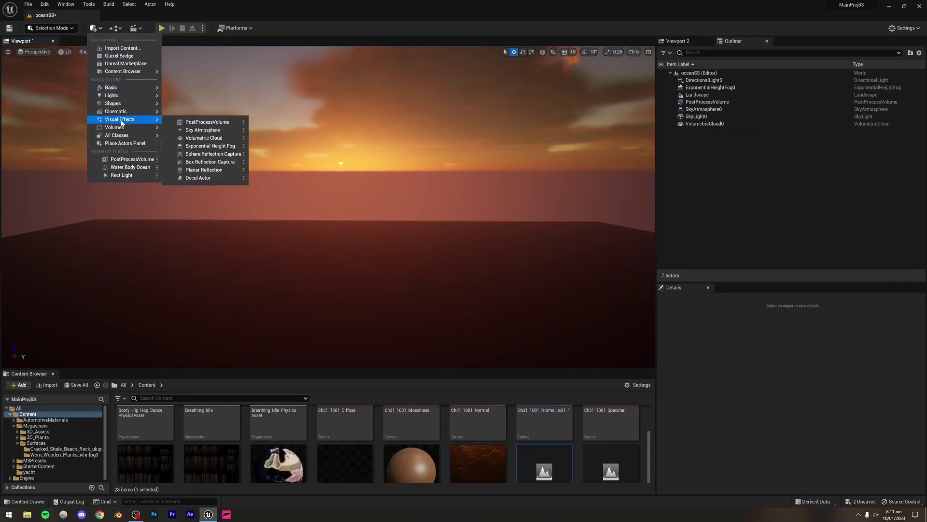
pyautogui.moveTo(123, 139)
pyautogui.write('water')
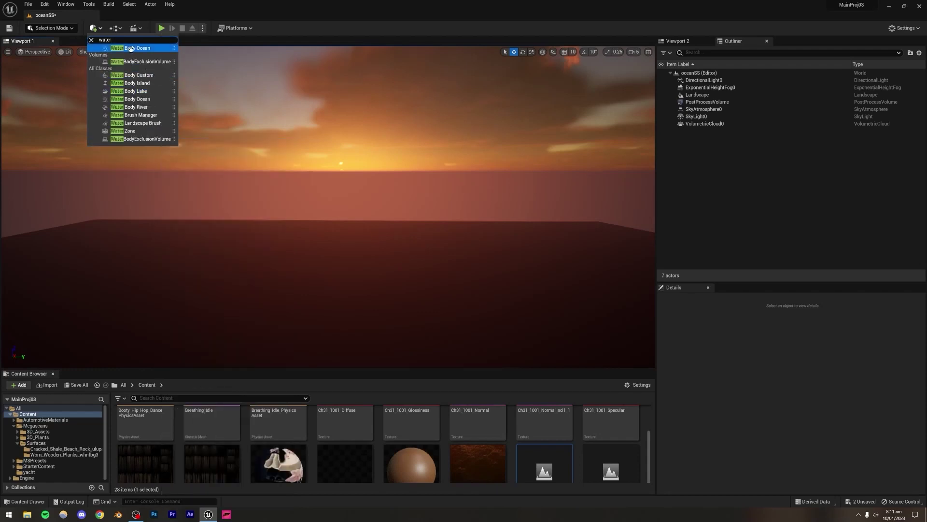
pyautogui.click(130, 49)
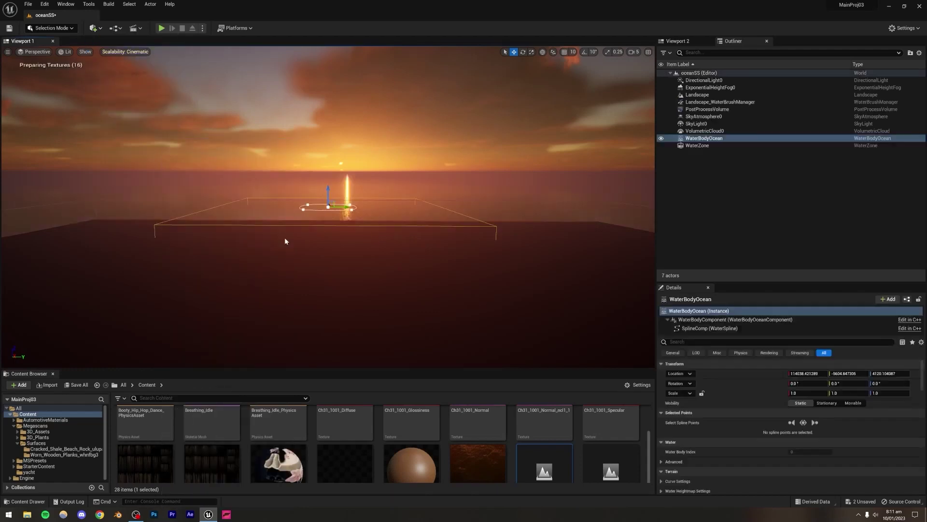
# Move the Water Body Ocean to a far corner of the landscape, at about X -102,000 and Y 100,600
pyautogui.moveTo(353, 225)
pyautogui.mouseDown(button='right')
pyautogui.moveTo(270, 255)
pyautogui.moveTo(181, 248)
pyautogui.moveTo(359, 240)
pyautogui.mouseUp(button='right')
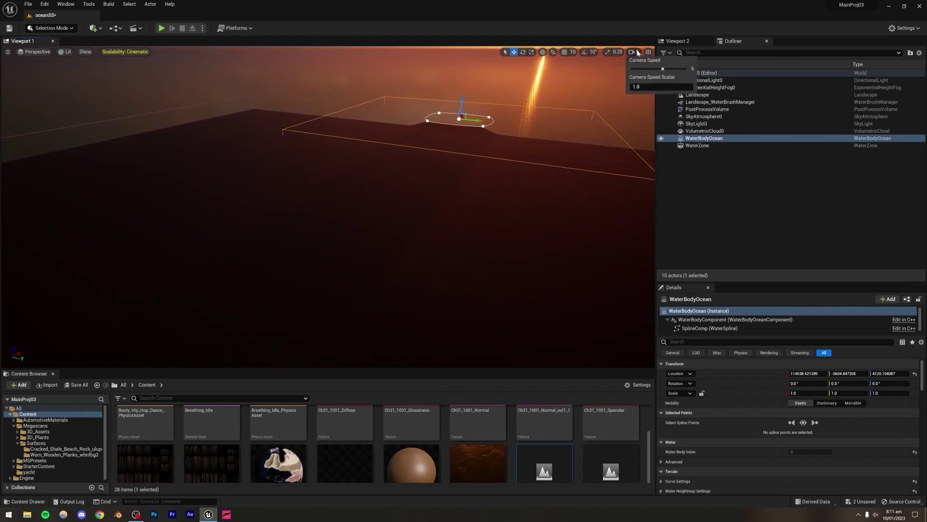
pyautogui.moveTo(507, 177); pyautogui.dragTo(353, 182, button='right')
pyautogui.moveTo(487, 207); pyautogui.dragTo(569, 130, button='right')
pyautogui.moveTo(549, 131); pyautogui.dragTo(222, 234)
pyautogui.moveTo(439, 208); pyautogui.dragTo(391, 279, button='right')
pyautogui.moveTo(523, 116); pyautogui.dragTo(130, 256)
pyautogui.moveTo(131, 256); pyautogui.dragTo(434, 130, button='right')
pyautogui.moveTo(169, 290); pyautogui.dragTo(247, 217, button='right')
pyautogui.moveTo(437, 208)
pyautogui.mouseDown()
pyautogui.moveTo(501, 212)
pyautogui.moveTo(438, 209)
pyautogui.mouseUp()
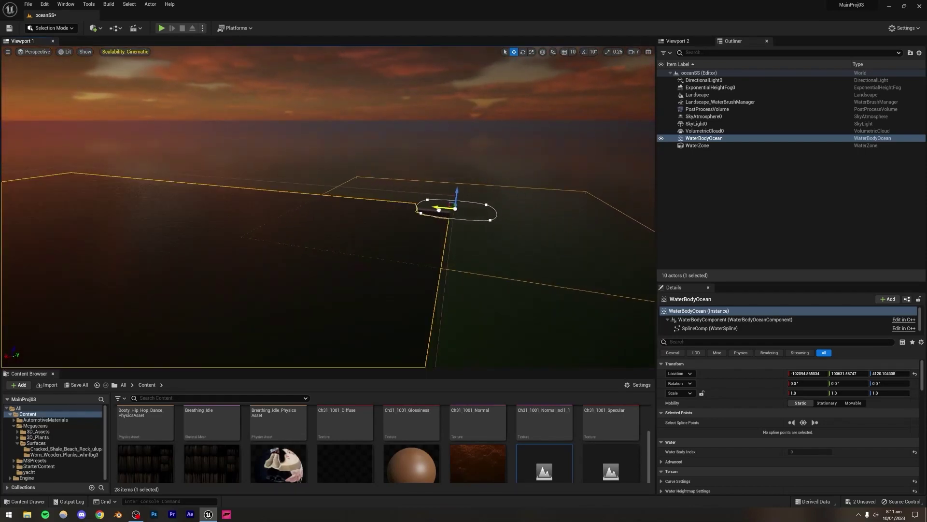
# Deselect the ocean, save the oceanSS level and inspect the water towards the sunset
pyautogui.moveTo(201, 248); pyautogui.dragTo(104, 239, button='right')
pyautogui.press('q')
pyautogui.moveTo(352, 104); pyautogui.dragTo(352, 75, button='right')
pyautogui.click(352, 105)
pyautogui.hotkey('ctrl', 's')
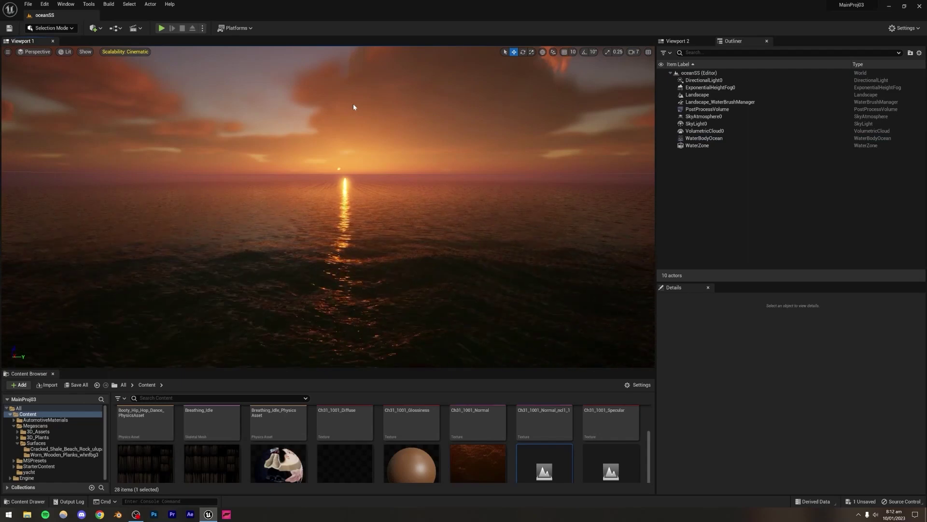
pyautogui.press('e')
pyautogui.moveTo(364, 201); pyautogui.dragTo(363, 274, button='right')
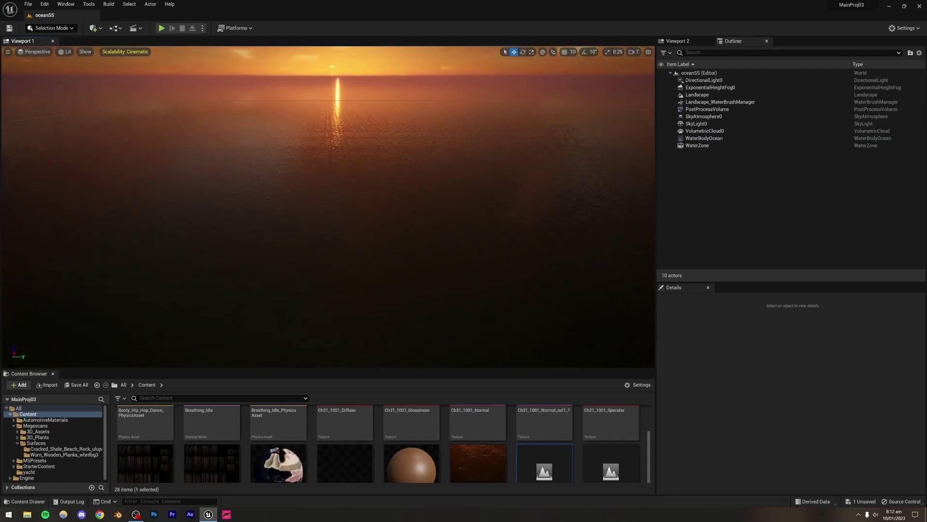